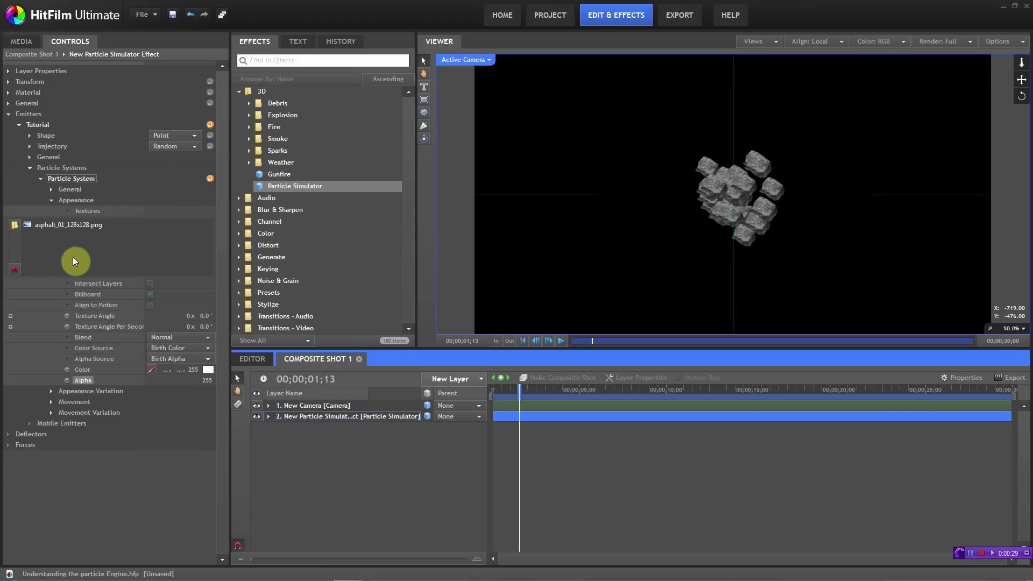
- Set the particle system's movement Life to 2.4 s with the playhead at 00;00;01;19
left_click(51, 200)
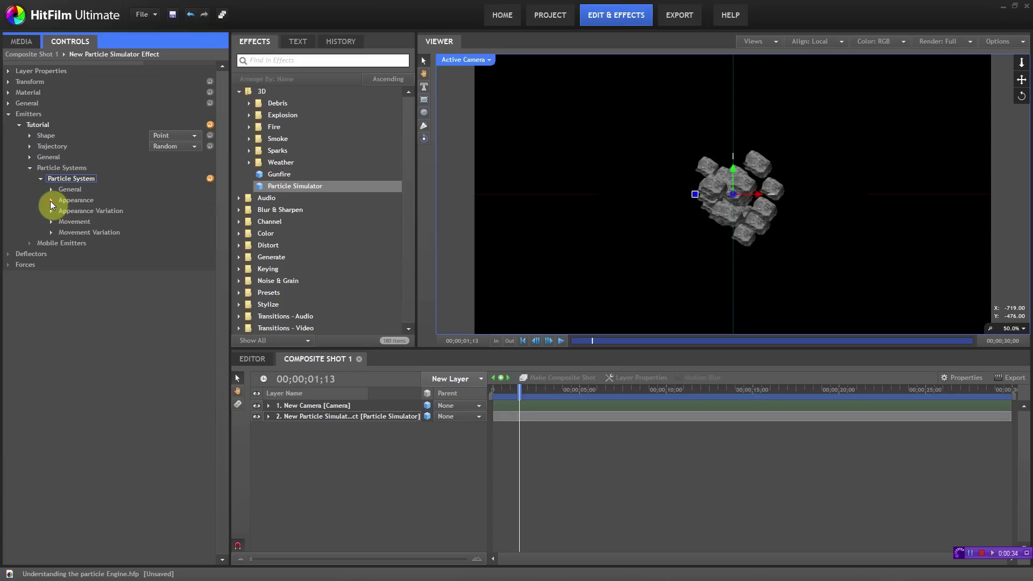
left_click(52, 211)
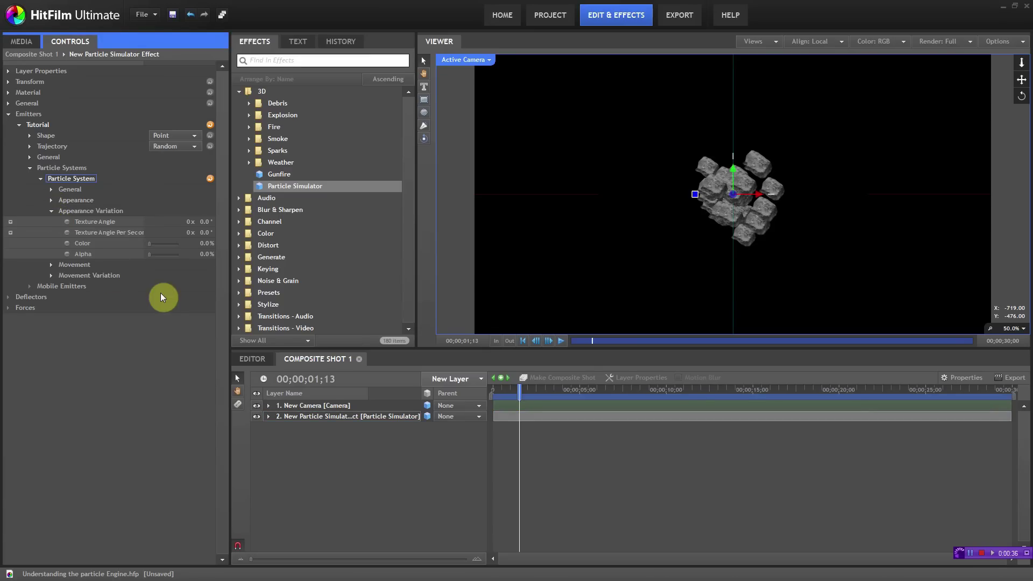
left_click(516, 395)
left_click_drag(519, 395, 524, 395)
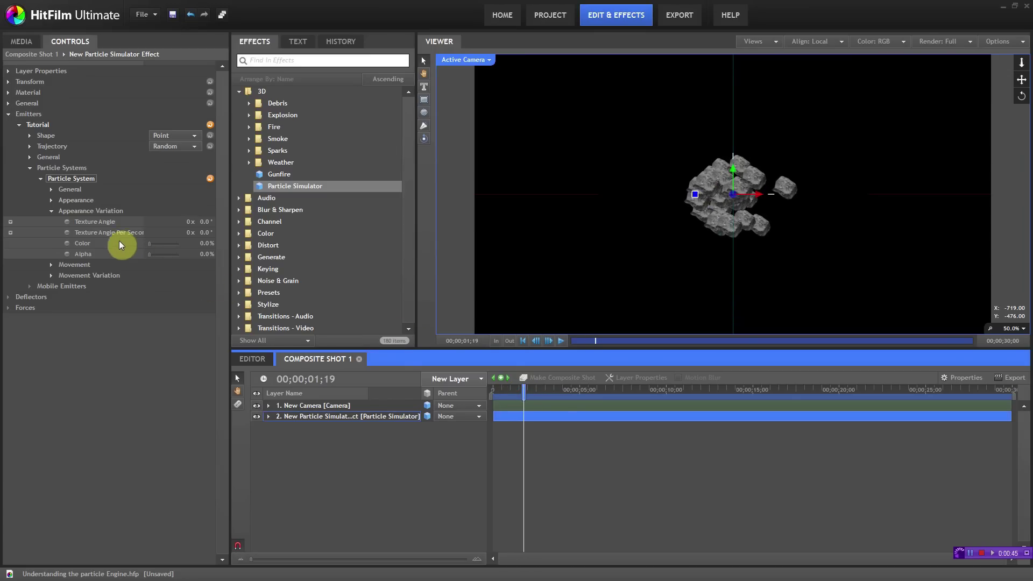
left_click(52, 212)
left_click(53, 222)
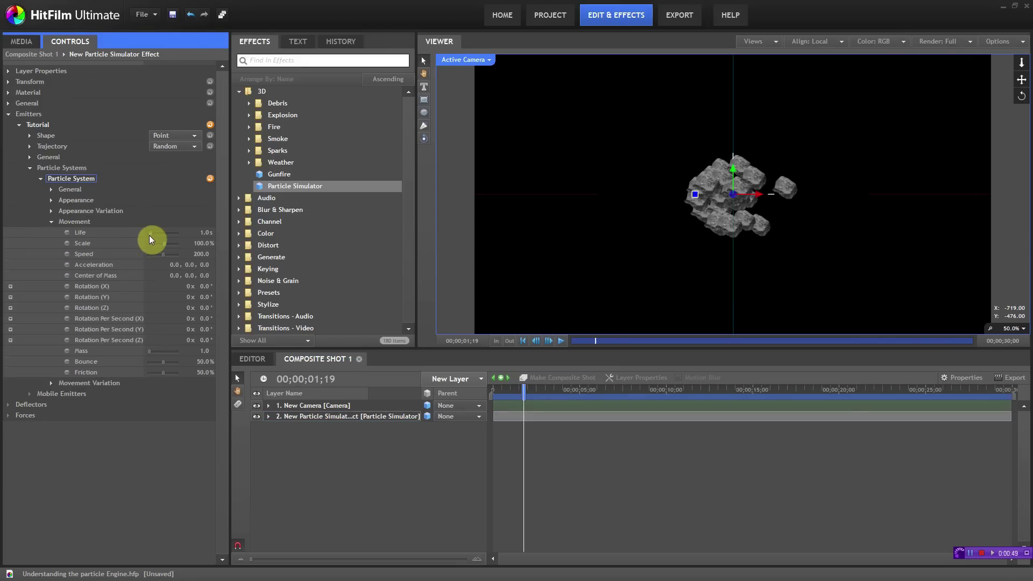
left_click_drag(150, 234, 150, 233)
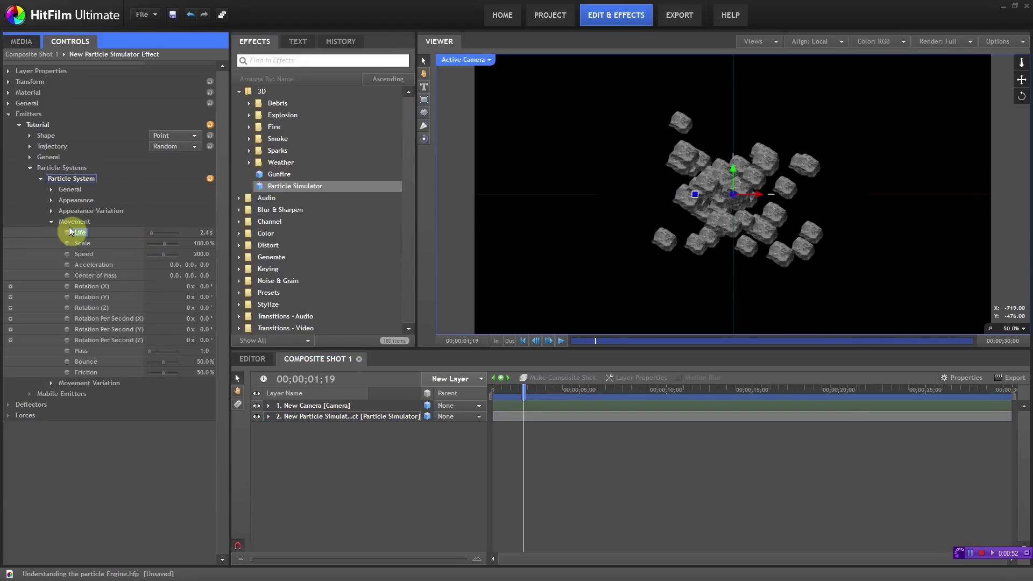
- Set the Texture Angle in the appearance variation to 210° and preview the particles up to 00;00;02;08
left_click(53, 221)
left_click(52, 210)
left_click(67, 212)
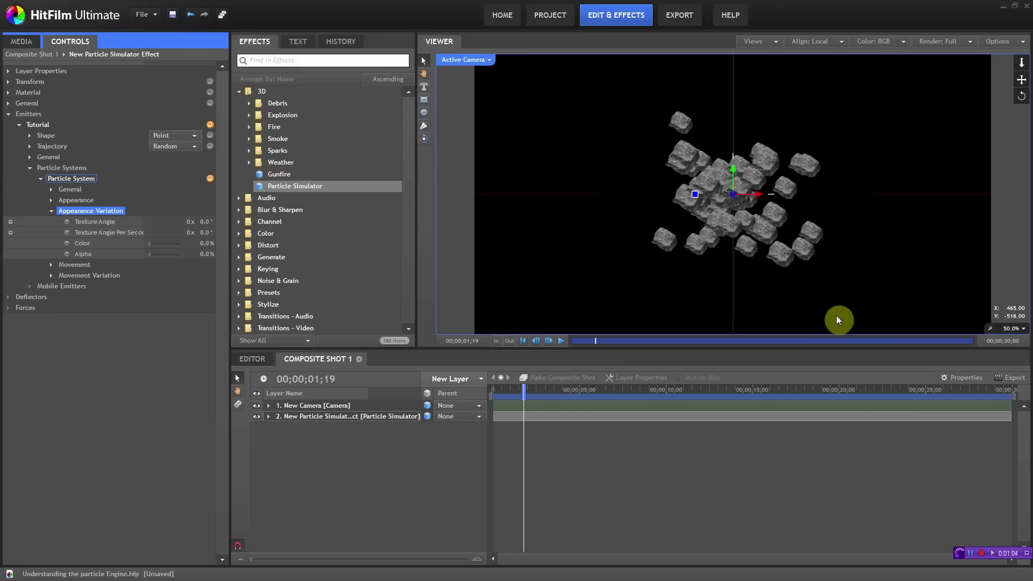
left_click_drag(524, 397, 532, 397)
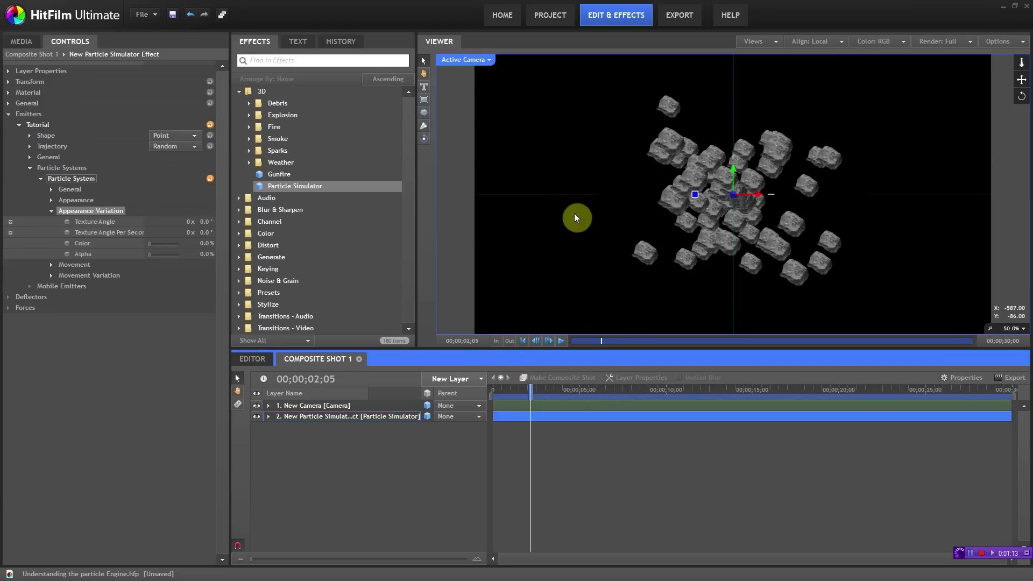
left_click_drag(203, 221, 317, 218)
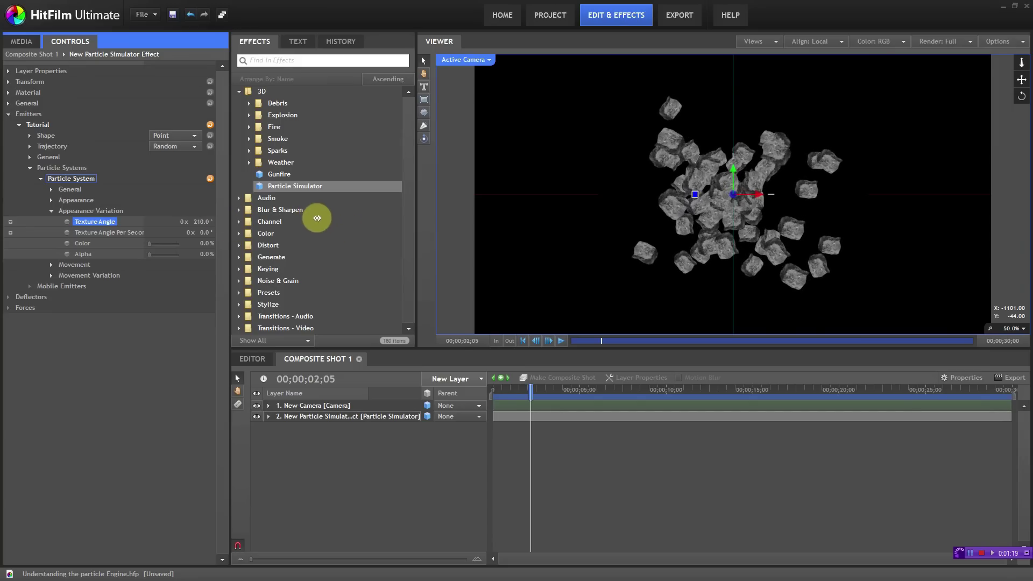
mouse_move(528, 388)
left_mouse_down()
mouse_move(520, 393)
mouse_move(533, 393)
left_mouse_up()
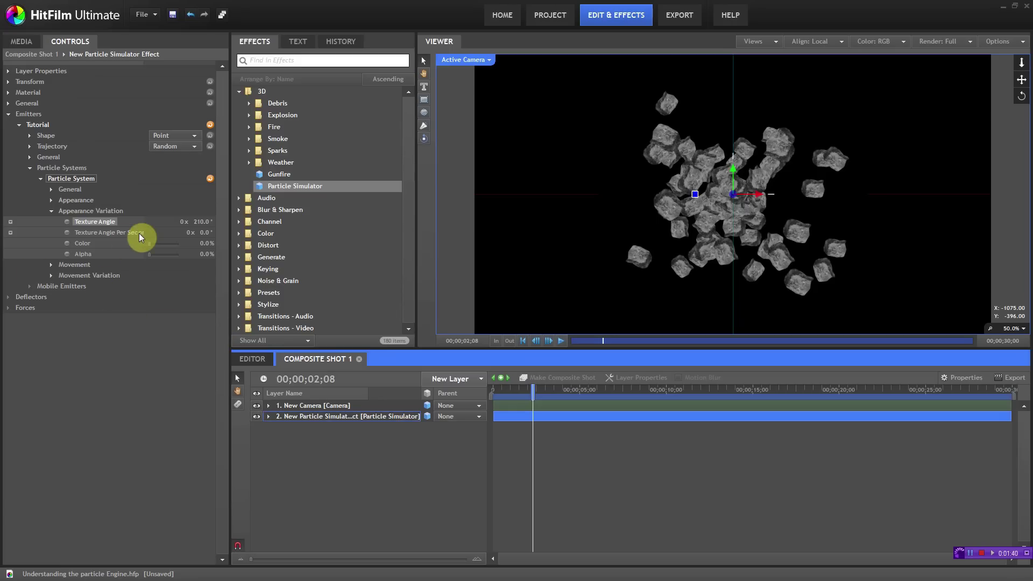
- Review the base Appearance settings alongside the Appearance Variation settings of the particle system
left_click(143, 63)
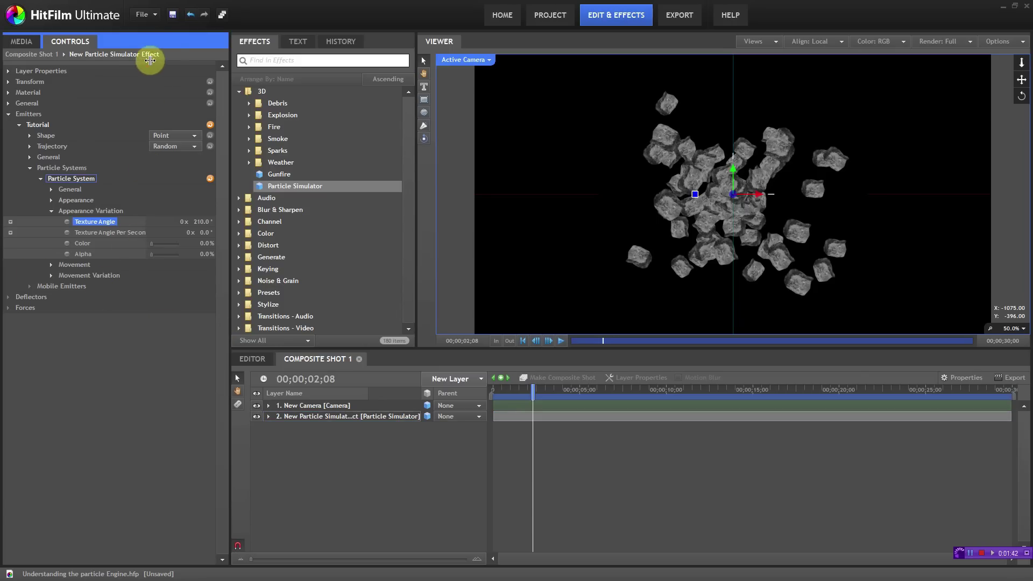
left_click(52, 200)
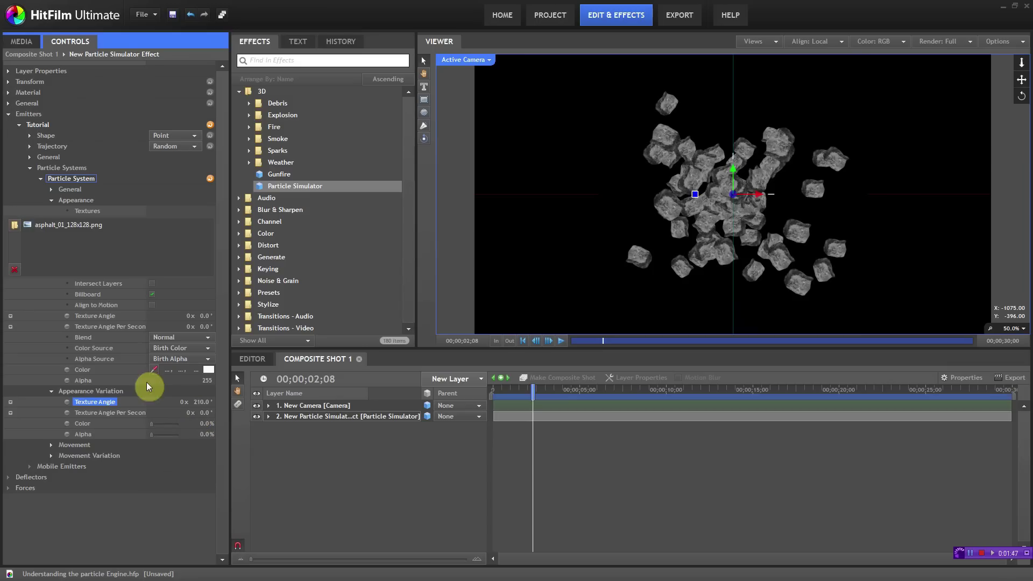
left_click(52, 201)
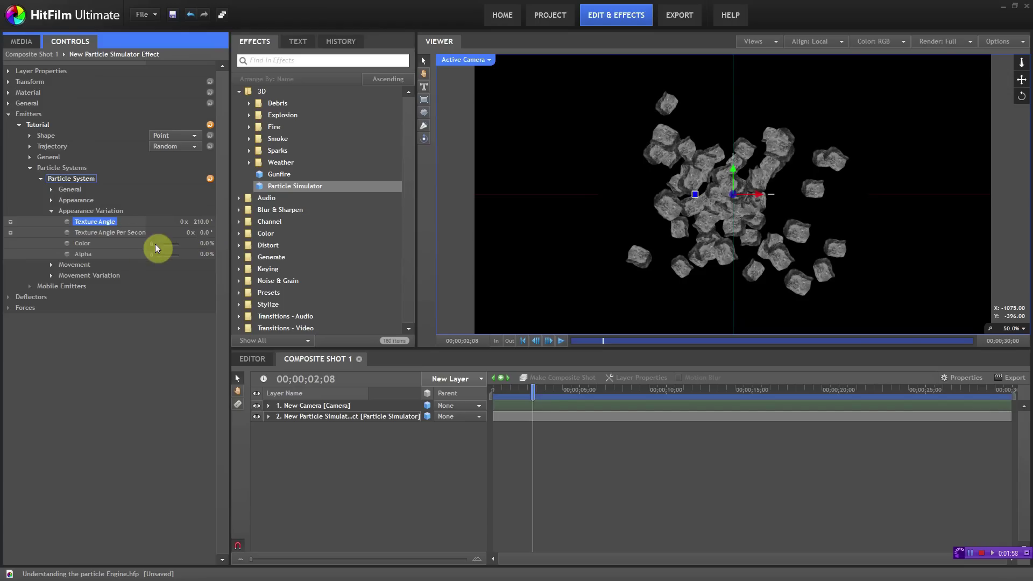
- Try a Color variation of 100% and an Alpha variation of 91%, returning each to 0%
left_click_drag(153, 244, 182, 242)
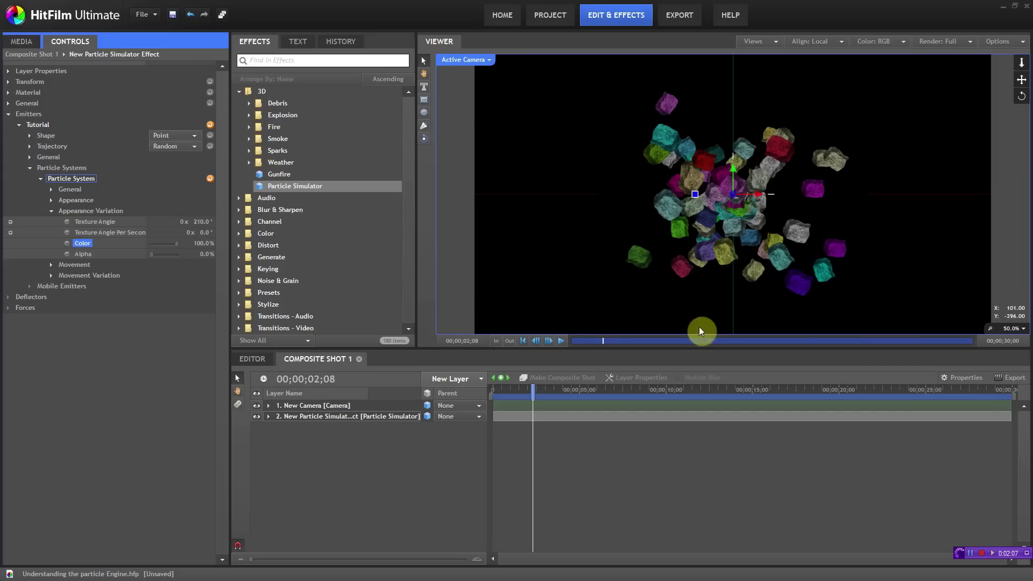
mouse_move(165, 243)
left_mouse_down()
mouse_move(140, 247)
mouse_move(173, 256)
left_mouse_up()
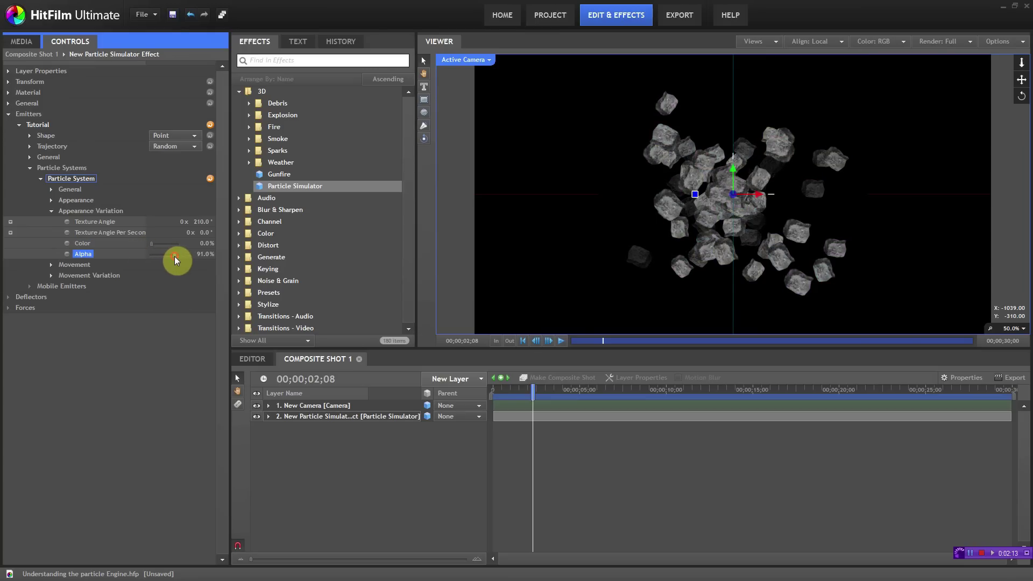
left_click(535, 387)
left_click_drag(536, 387, 533, 397)
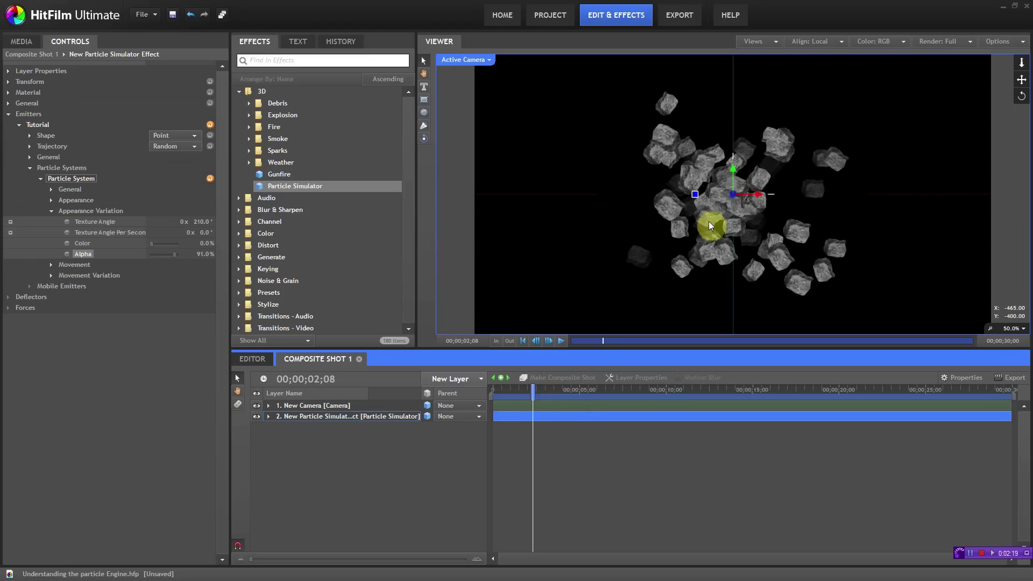
left_click_drag(159, 257, 147, 257)
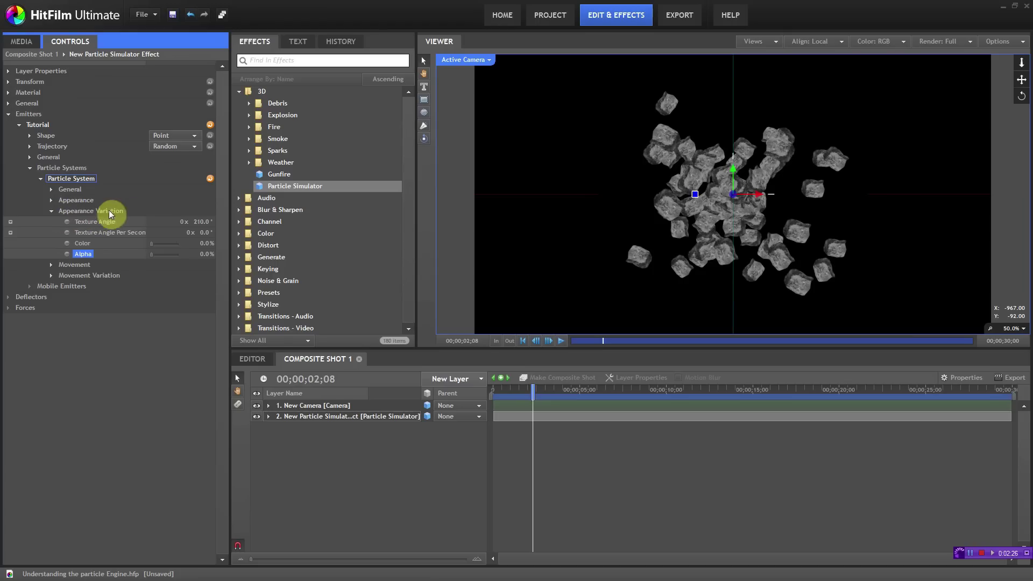
- Try particle Life values of 1 s and 5 s in the movement settings, previewing around 00;00;01;00 and 00;00;01;13
left_click(51, 211)
left_click(50, 221)
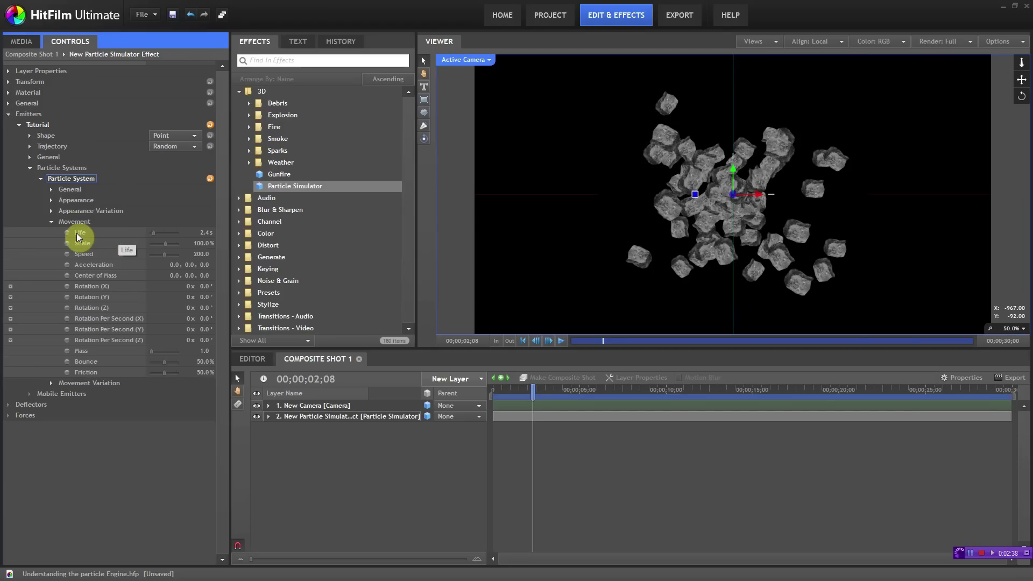
left_click(204, 232)
type("1")
key("Return")
left_click(534, 393)
left_click_drag(534, 393, 509, 399)
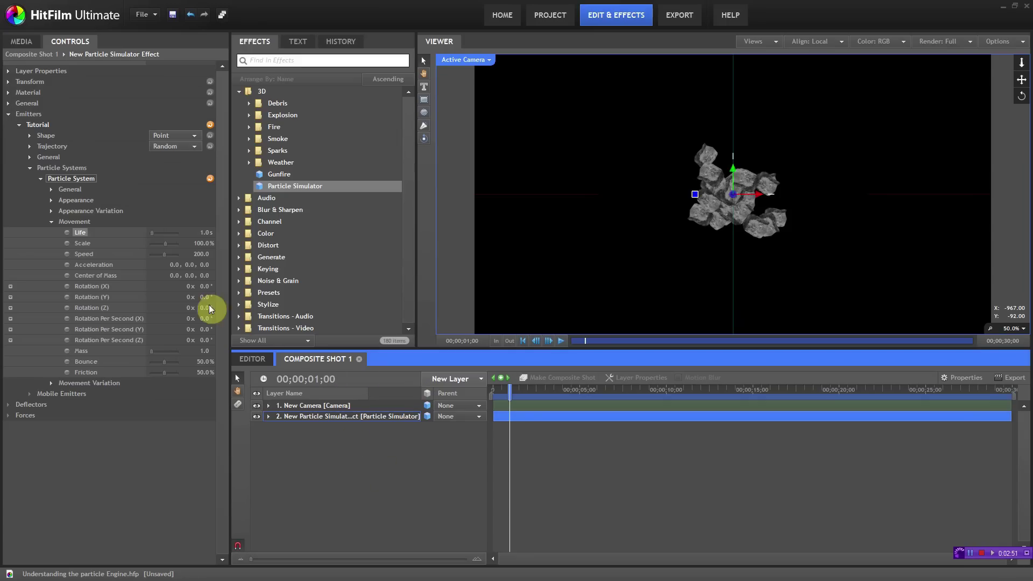
left_click(203, 232)
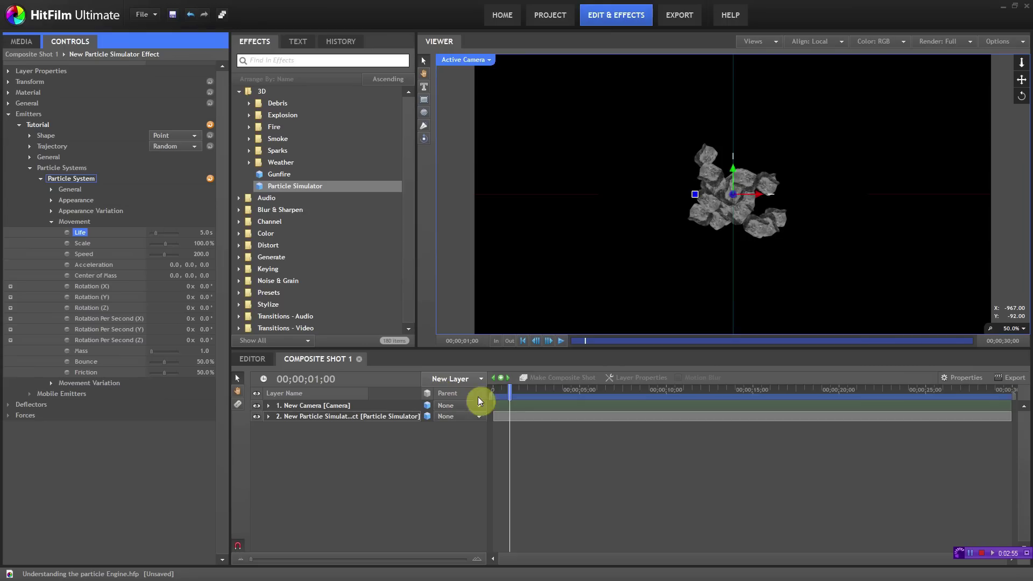
left_click_drag(507, 390, 514, 411)
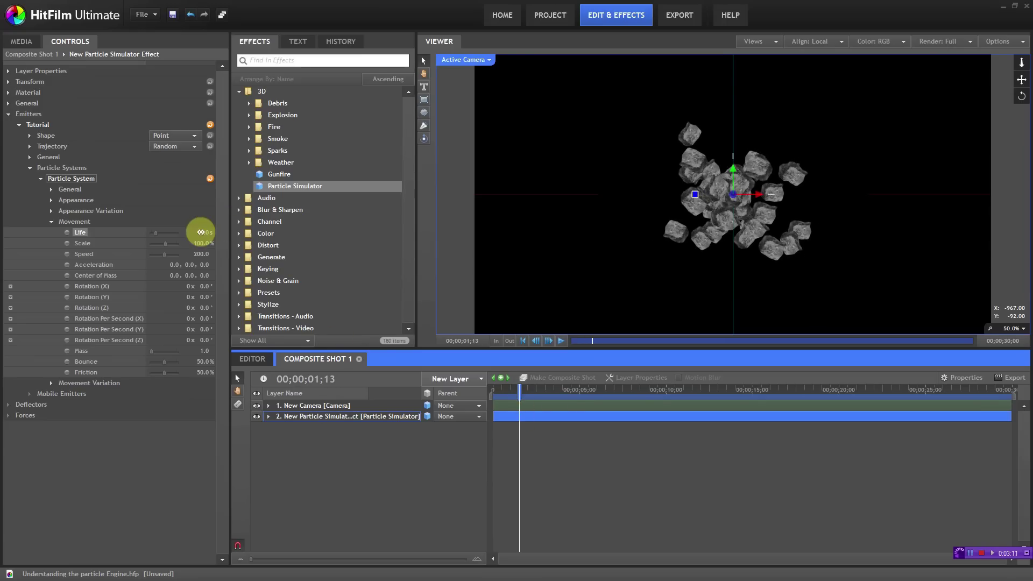
- Set the particle Life to 3 s and Scale to 60%, and preview the result at 00;00;02;13
left_click(203, 232)
type("3")
key("Return")
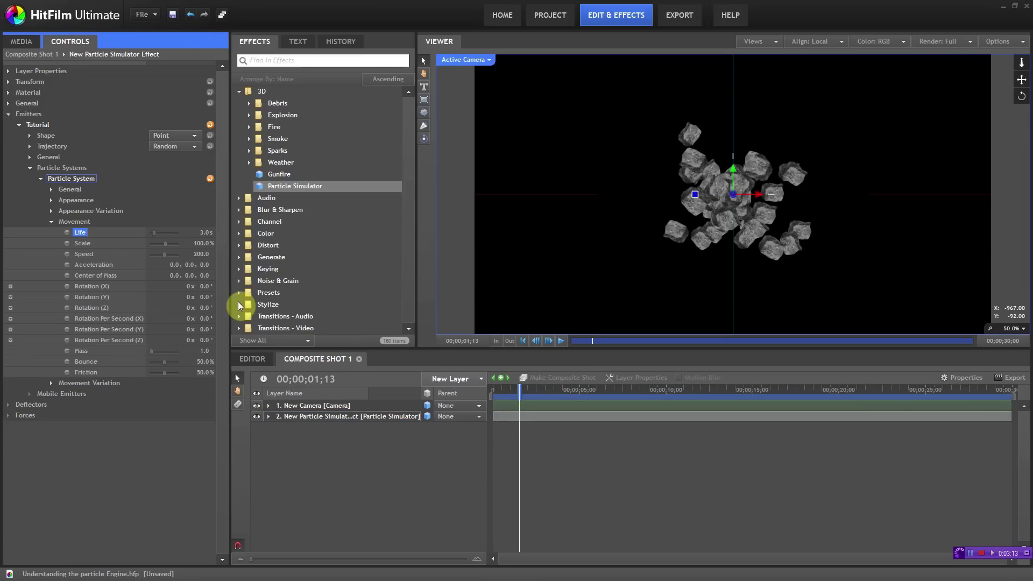
left_click_drag(166, 244, 165, 244)
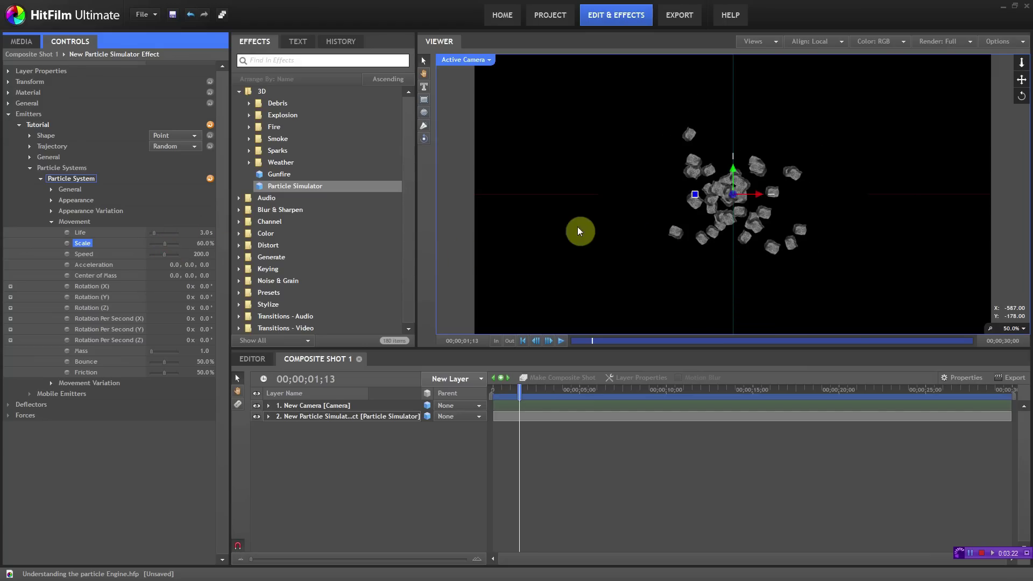
left_click_drag(519, 387, 537, 398)
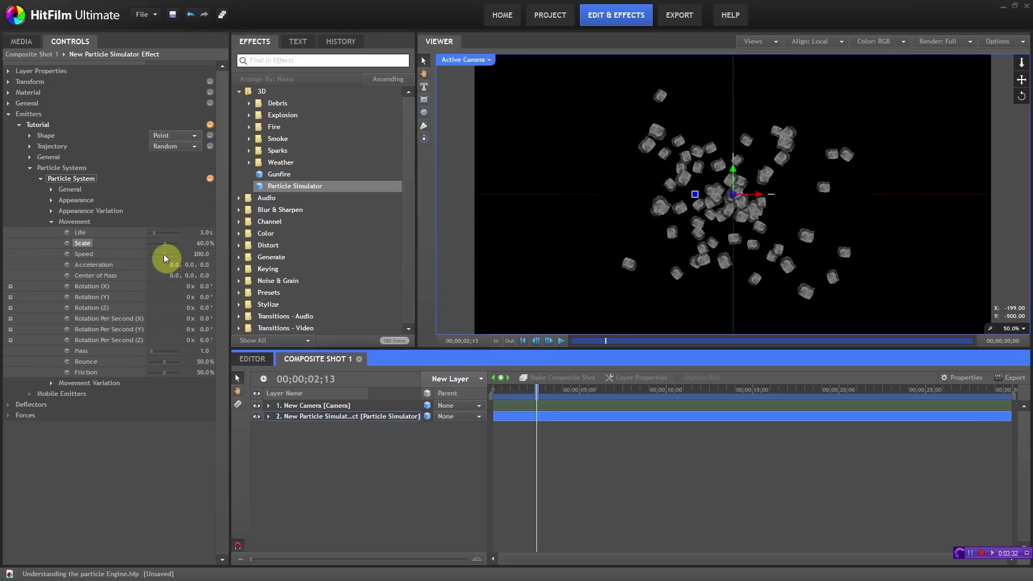
- Raise the particle Speed to 374 and play the composite shot from the start to preview it
left_click_drag(164, 257, 188, 254)
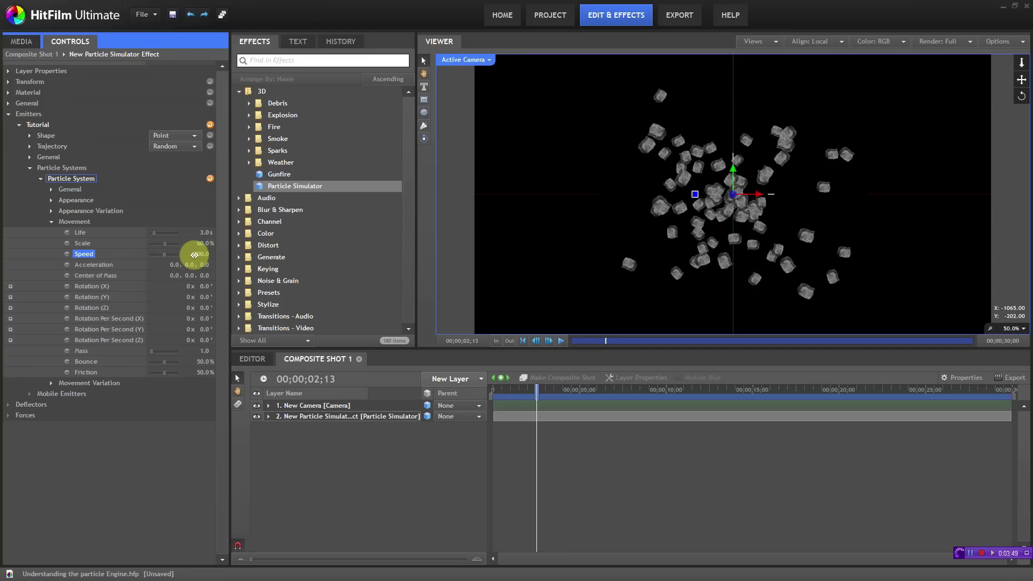
left_click_drag(193, 256, 170, 259)
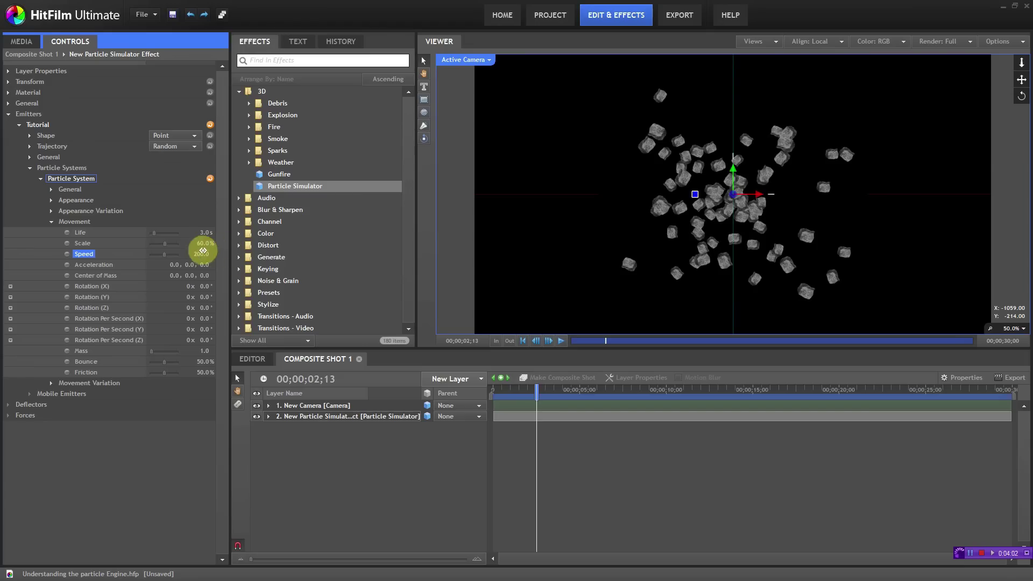
left_click_drag(196, 254, 296, 260)
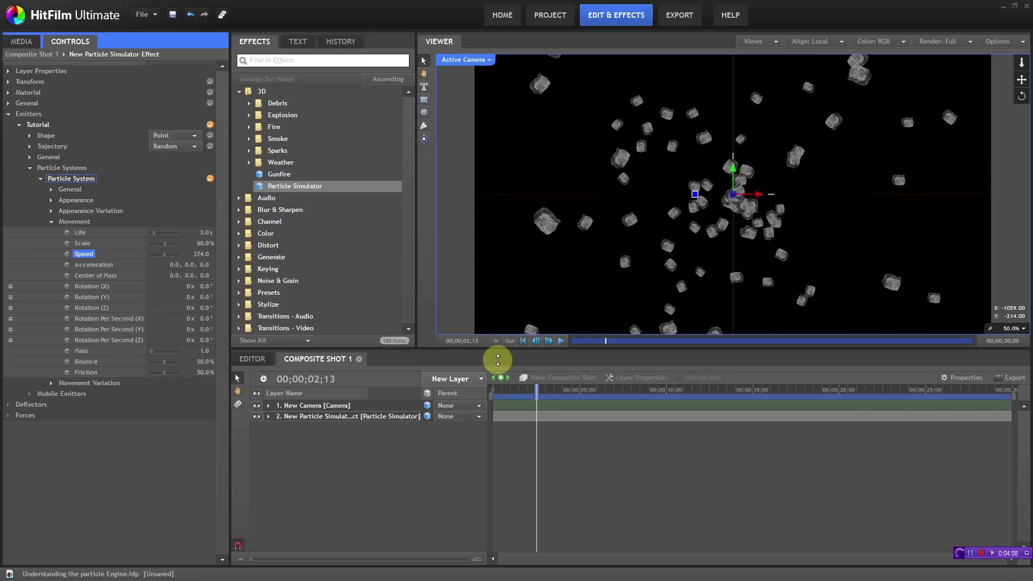
left_click_drag(536, 388, 487, 406)
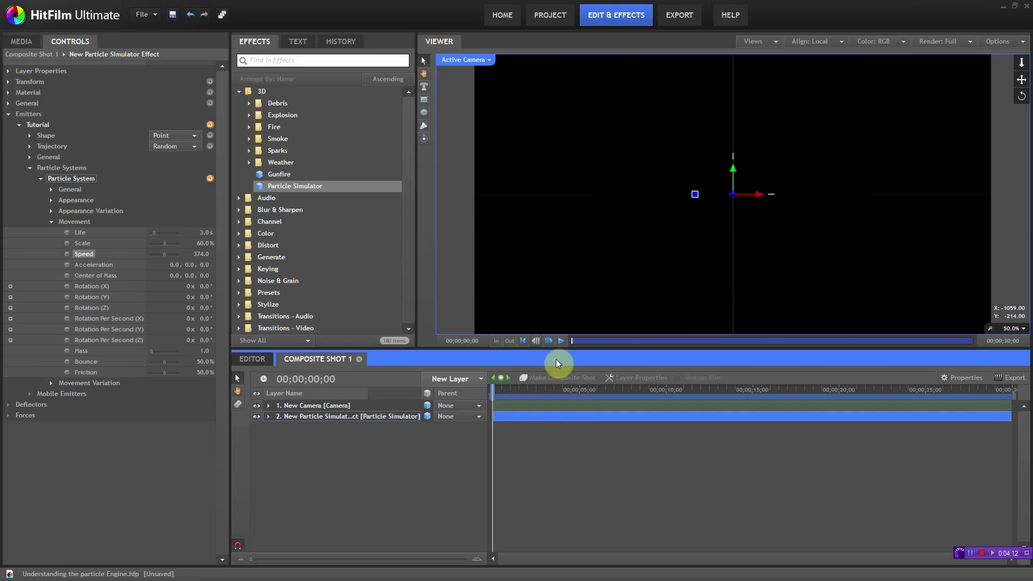
left_click(561, 341)
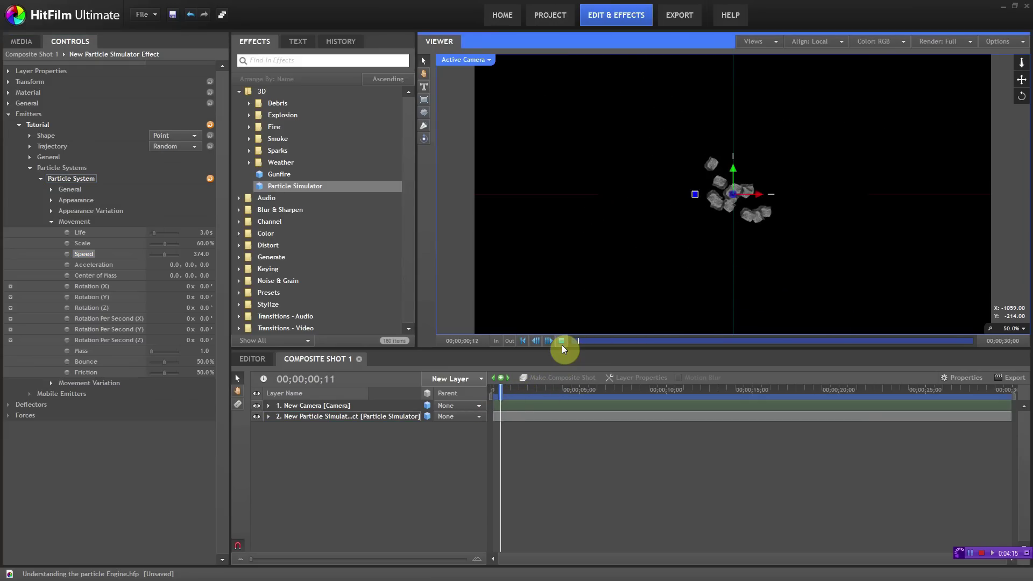
left_click(561, 342)
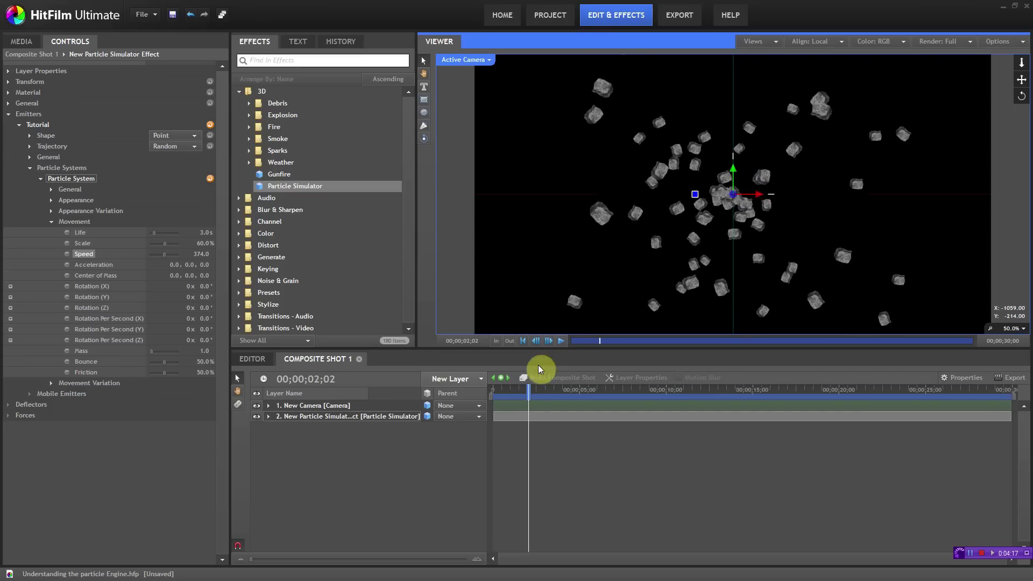
- Raise the particle Speed to 549 and replay the simulation from the first frame
left_click_drag(530, 397, 491, 405)
left_click_drag(200, 253, 294, 249)
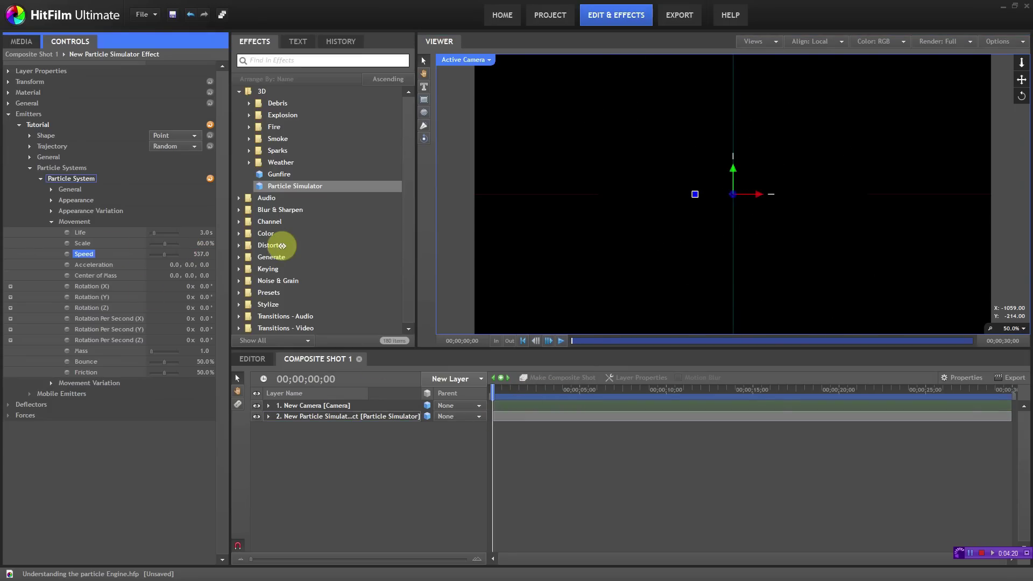
left_click(563, 340)
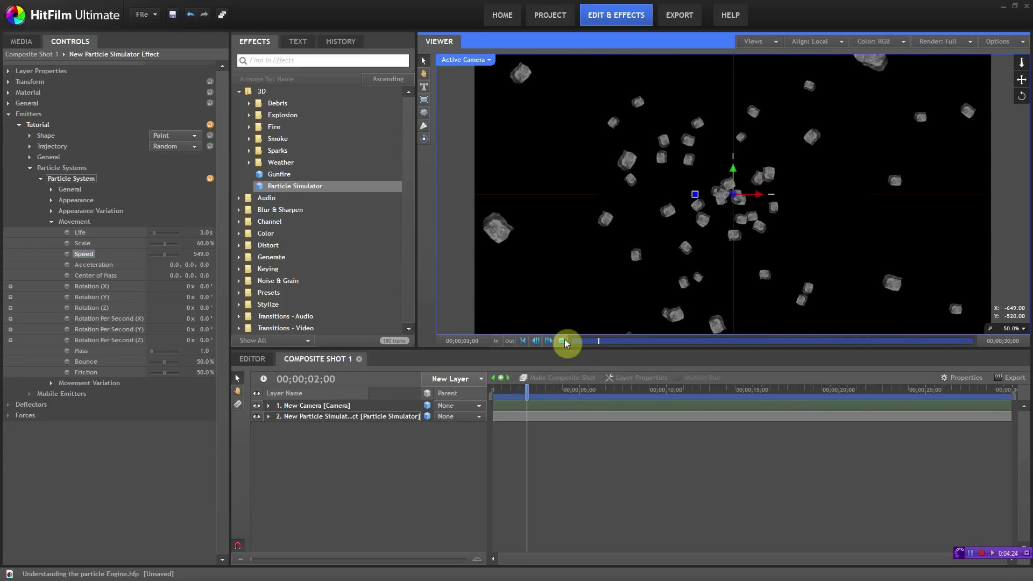
left_click(563, 340)
- Set the particle Speed to 10 and play the simulation to preview the slower motion
left_click(205, 255)
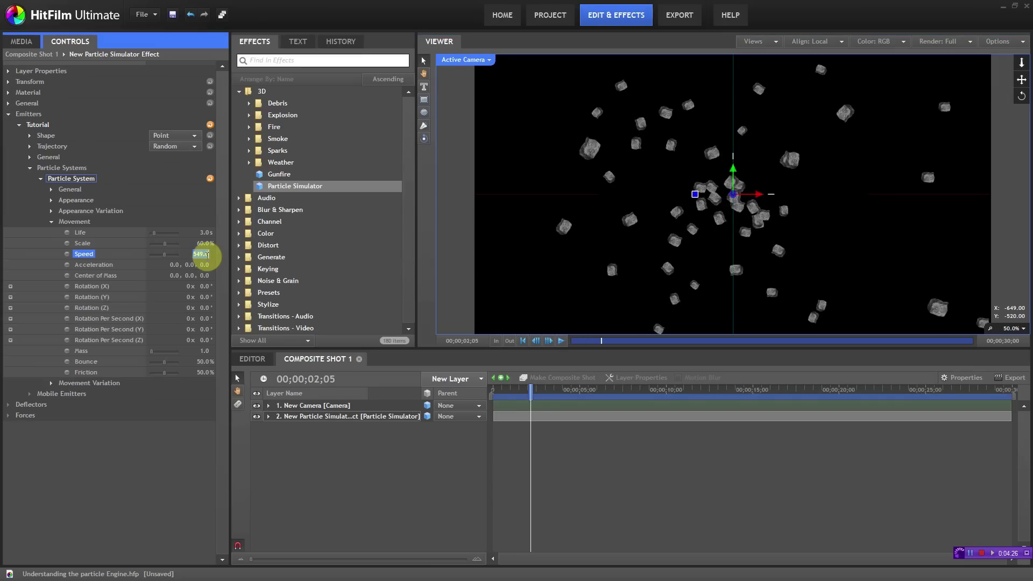
key("Return")
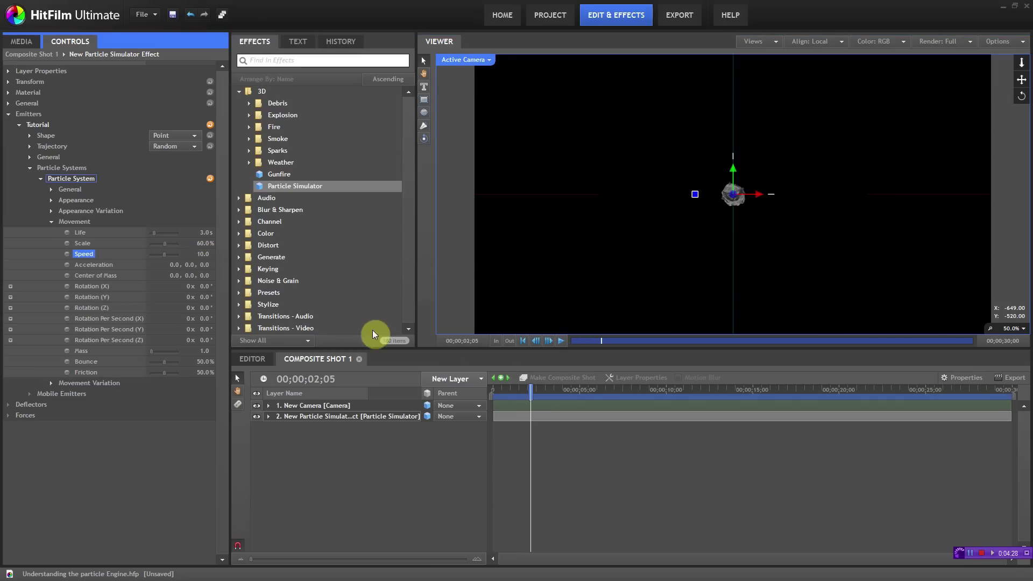
left_click(564, 344)
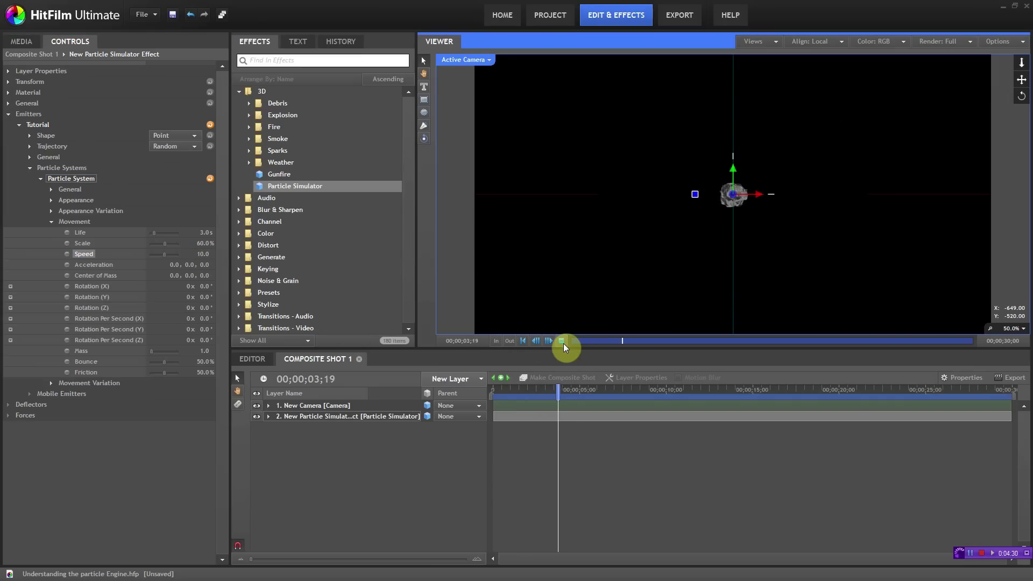
left_click(561, 341)
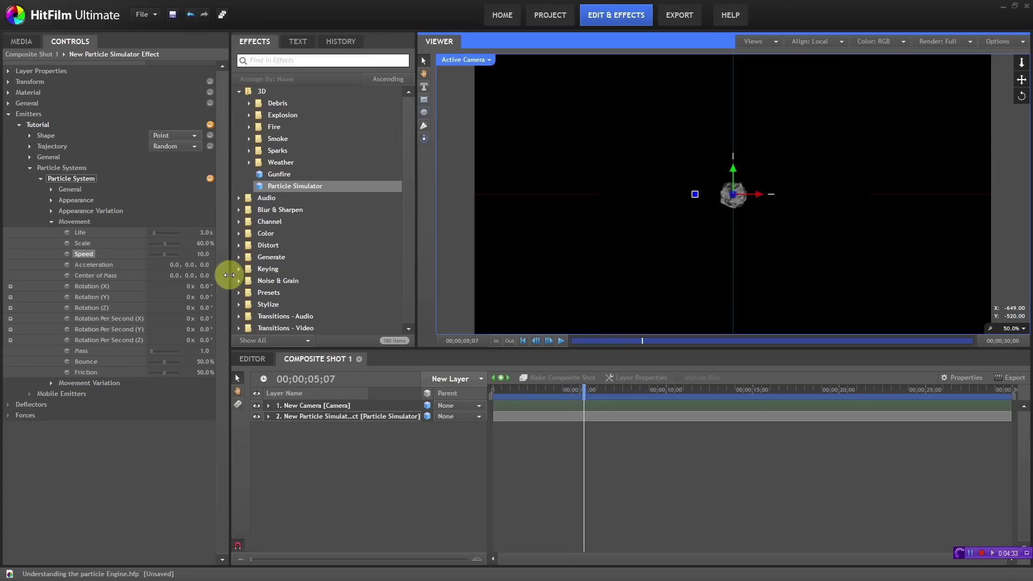
- Set the particle Speed to 200 and preview the result at 00;00;03;07
left_click(202, 253)
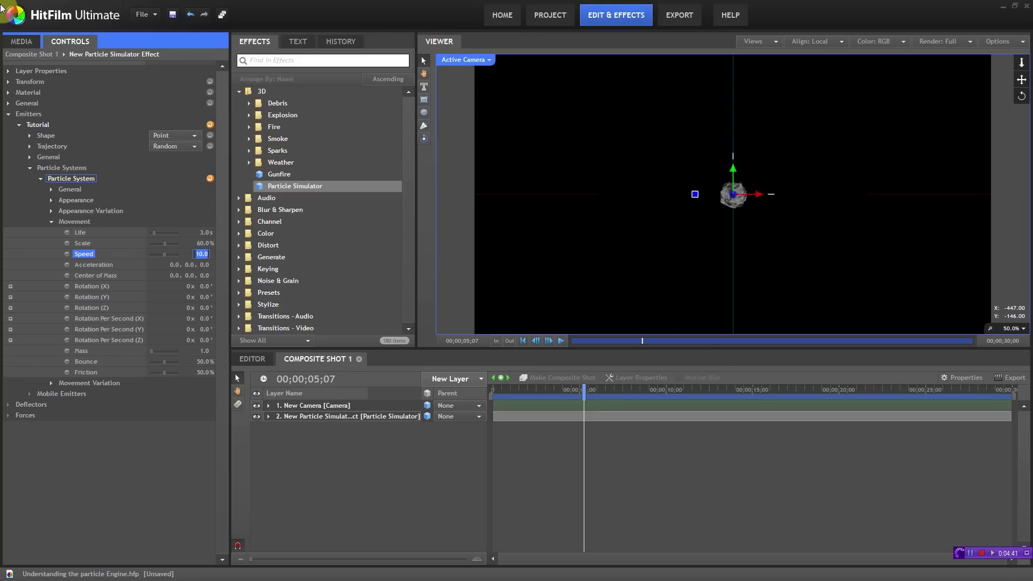
type("200")
key("Return")
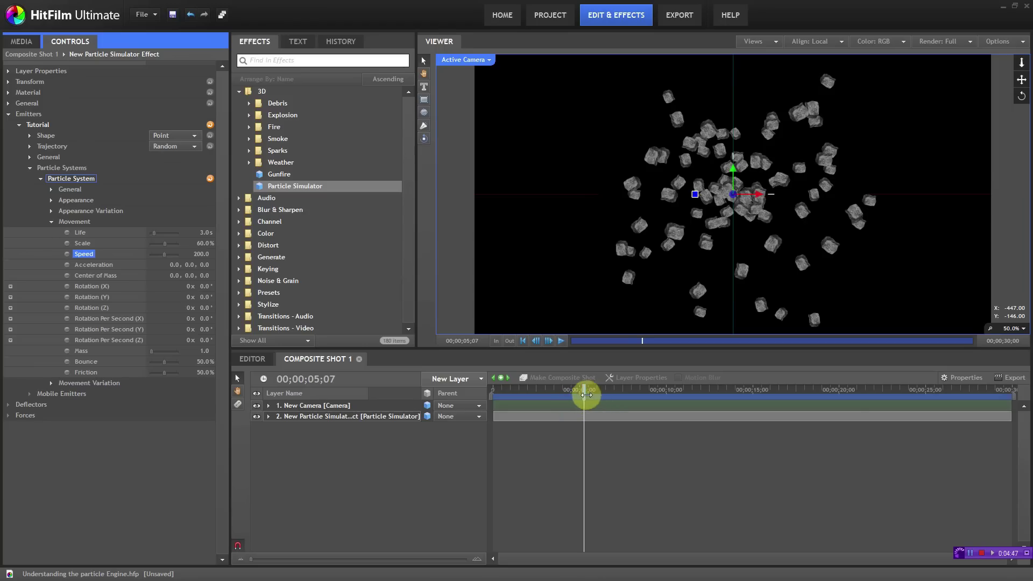
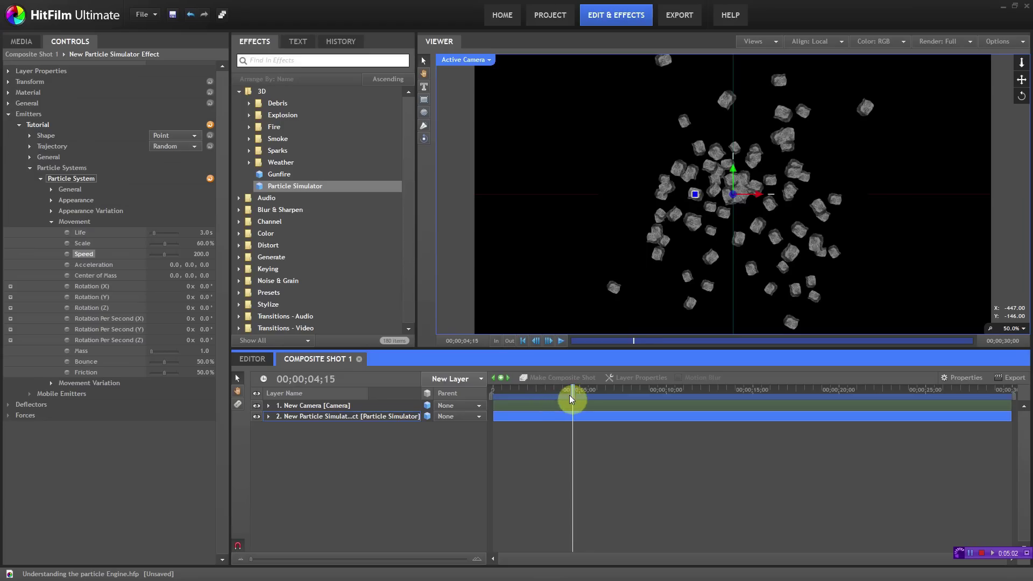
left_click_drag(570, 394, 551, 392)
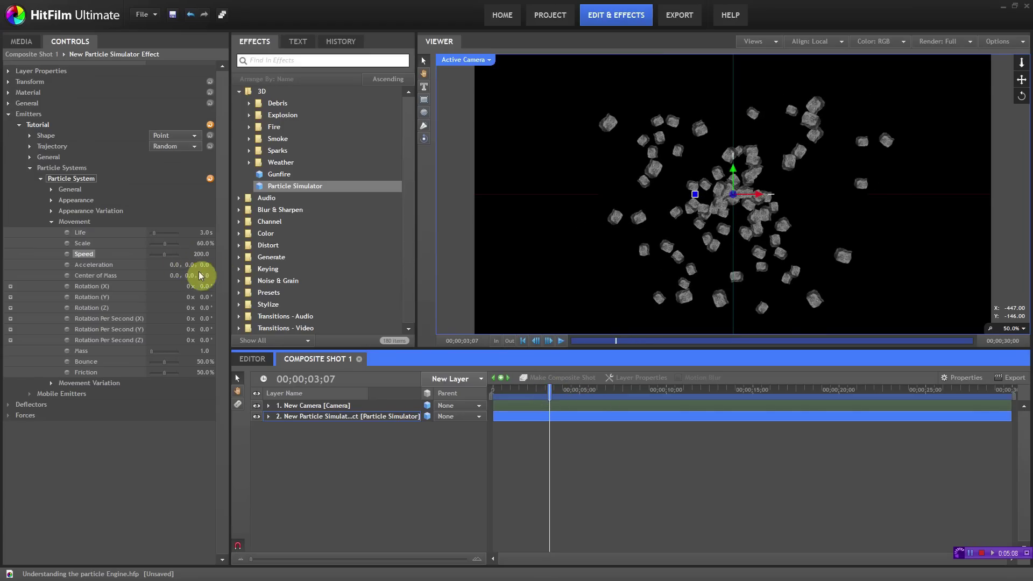
- Set the particle Acceleration Y value to -117 and preview the falling rocks at several times along the timeline
left_click_drag(189, 265, 138, 272)
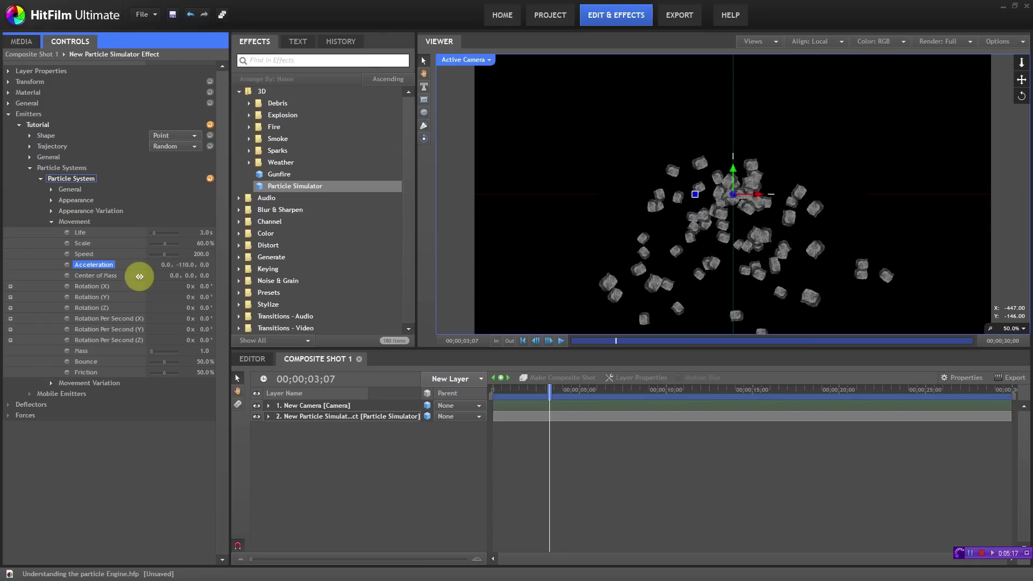
left_click_drag(549, 395, 599, 356)
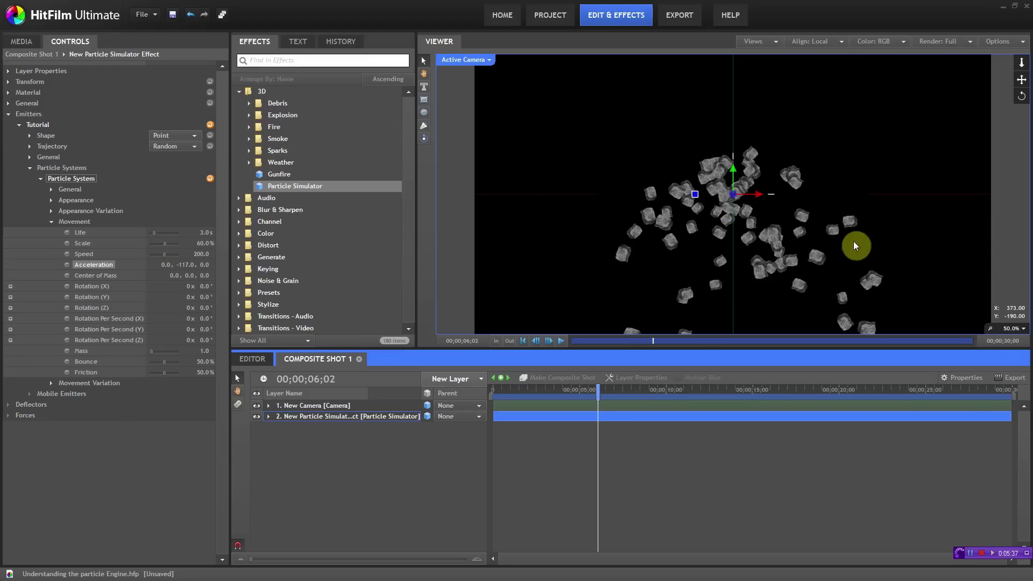
left_click_drag(598, 396, 529, 397)
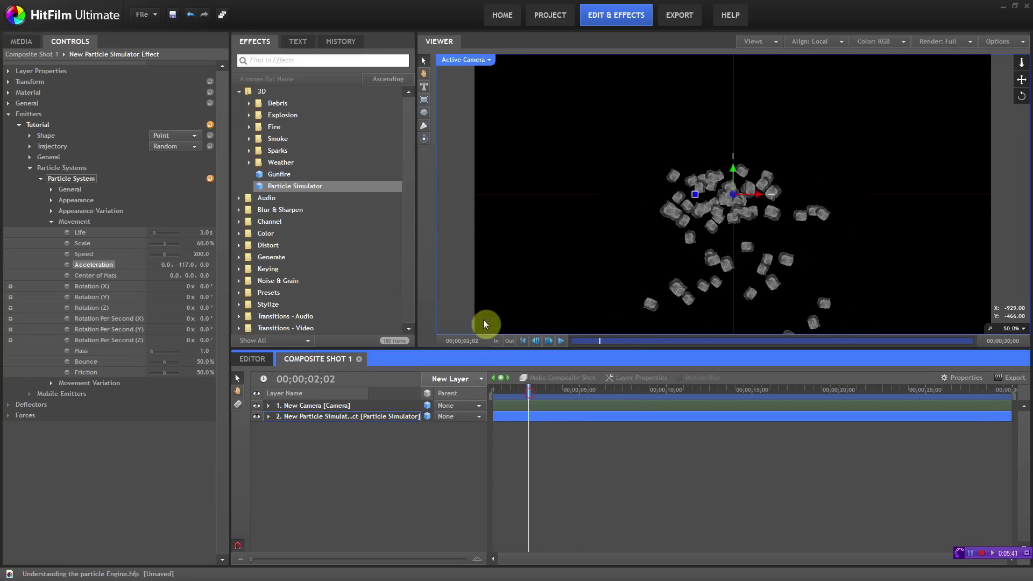
- Set the Acceleration Y value to -192 and preview the motion up to 00;00;04;01
left_click_drag(180, 267, 7, 265)
mouse_move(523, 393)
left_mouse_down()
mouse_move(496, 392)
mouse_move(541, 385)
left_mouse_up()
left_click_drag(179, 265, 313, 256)
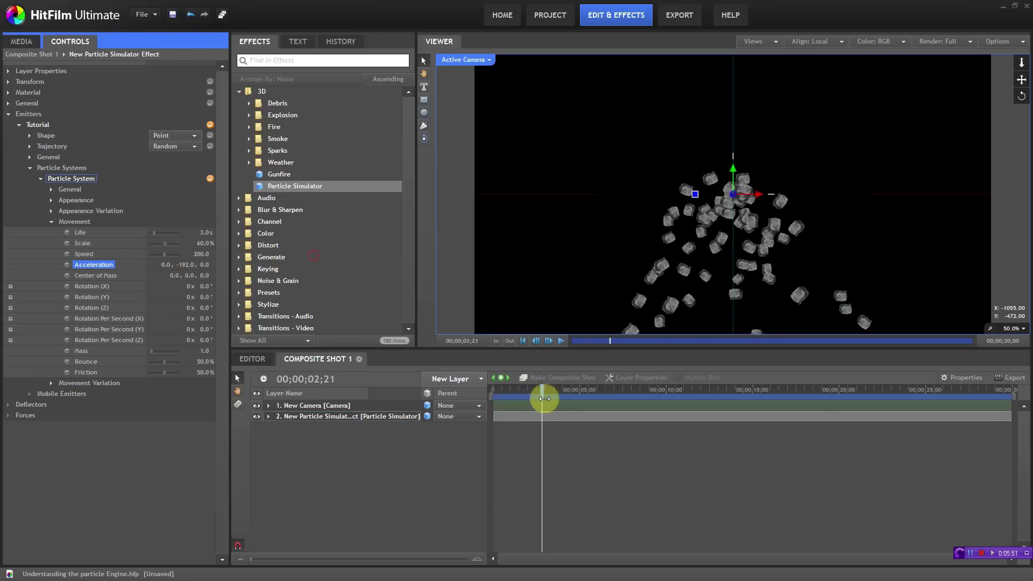
left_click_drag(542, 396, 563, 375)
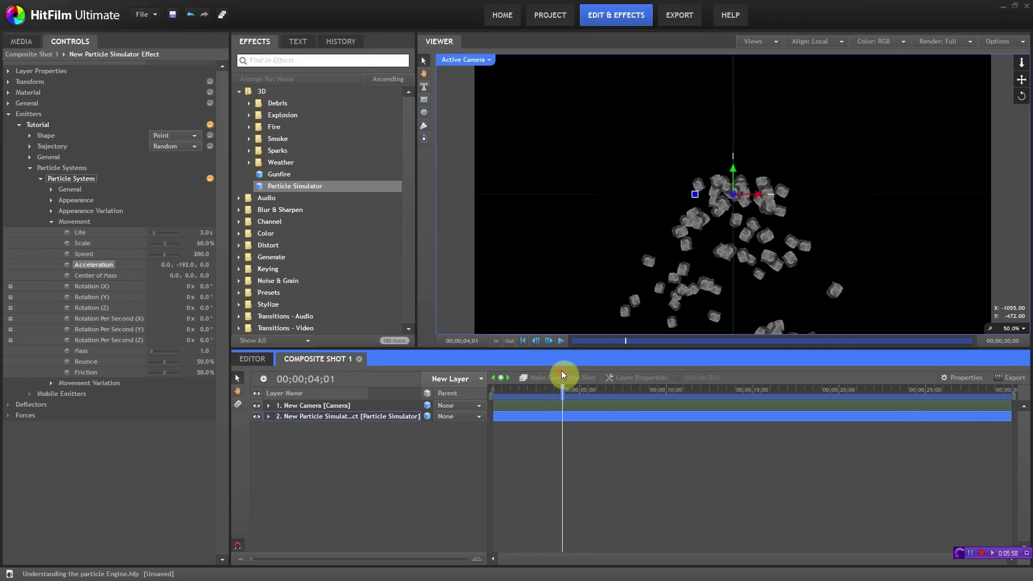
- Try an upward Acceleration of 66 on Y, preview it up to 00;00;06;09, and reset the value to 0
left_click_drag(178, 264, 329, 274)
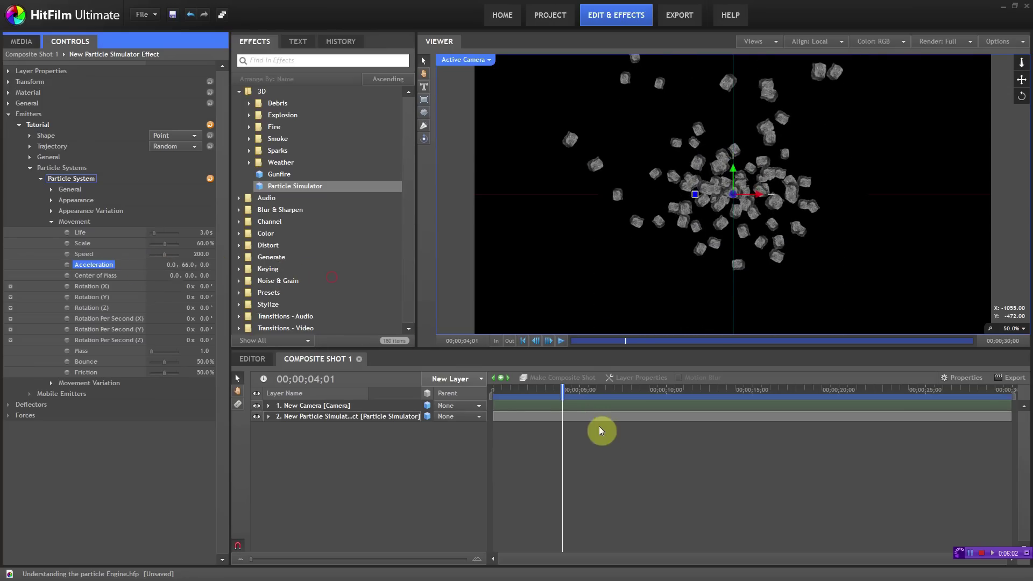
left_click(559, 396)
left_click_drag(560, 396, 605, 391)
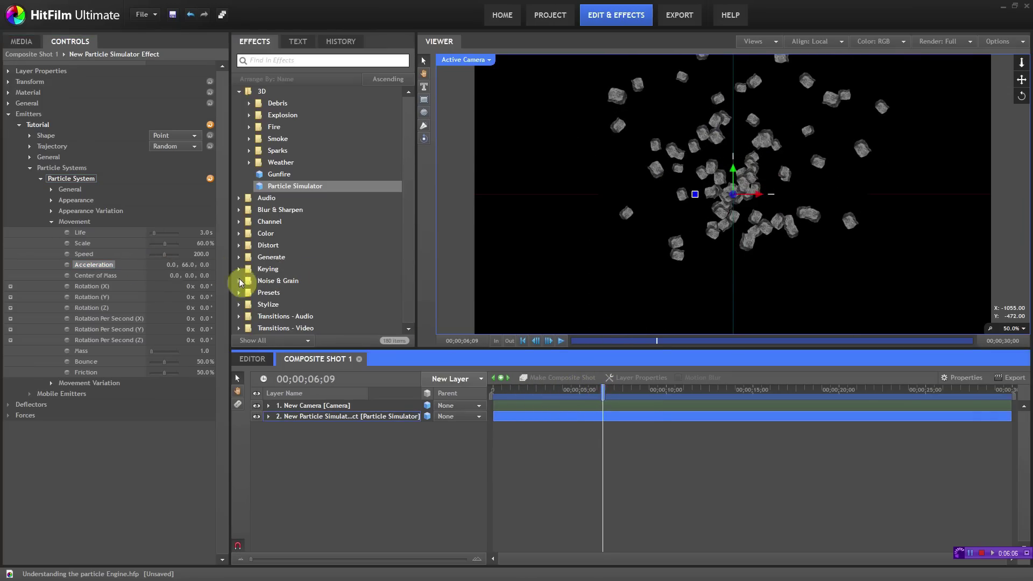
left_click(187, 264)
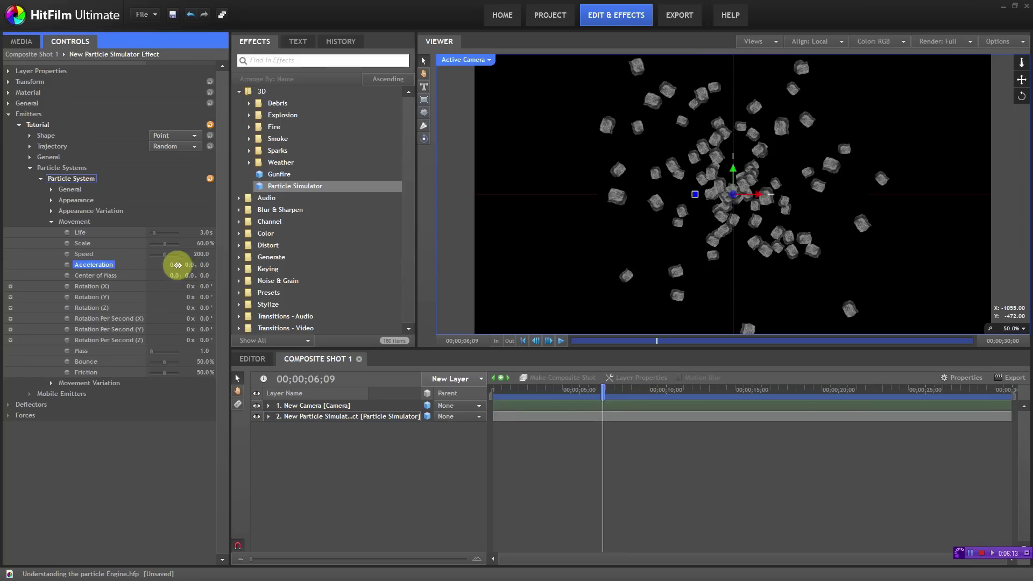
- Try a strong negative Acceleration on Z and set the value back to 0
left_click_drag(204, 266, 1, 276)
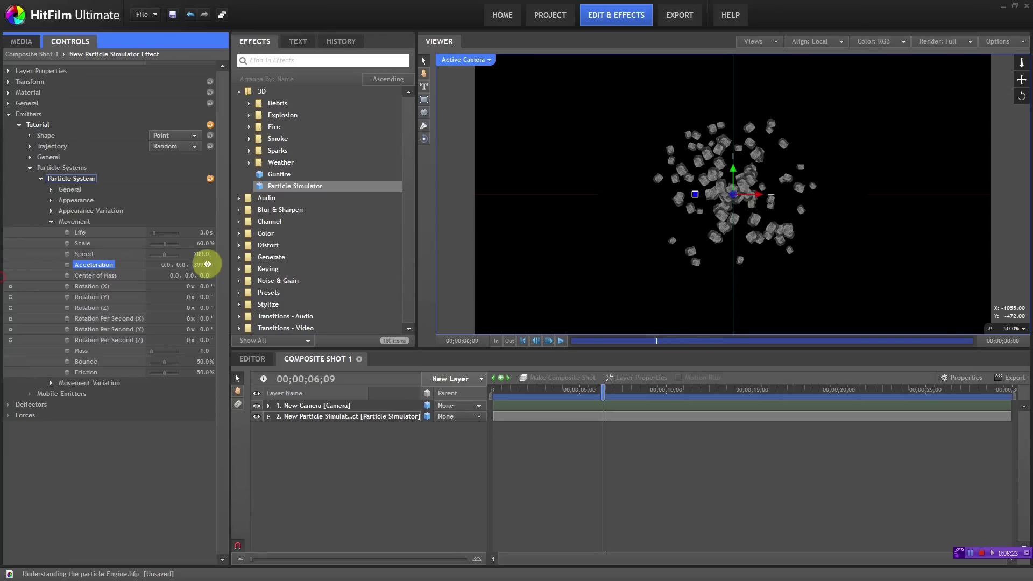
type("0")
key("Return")
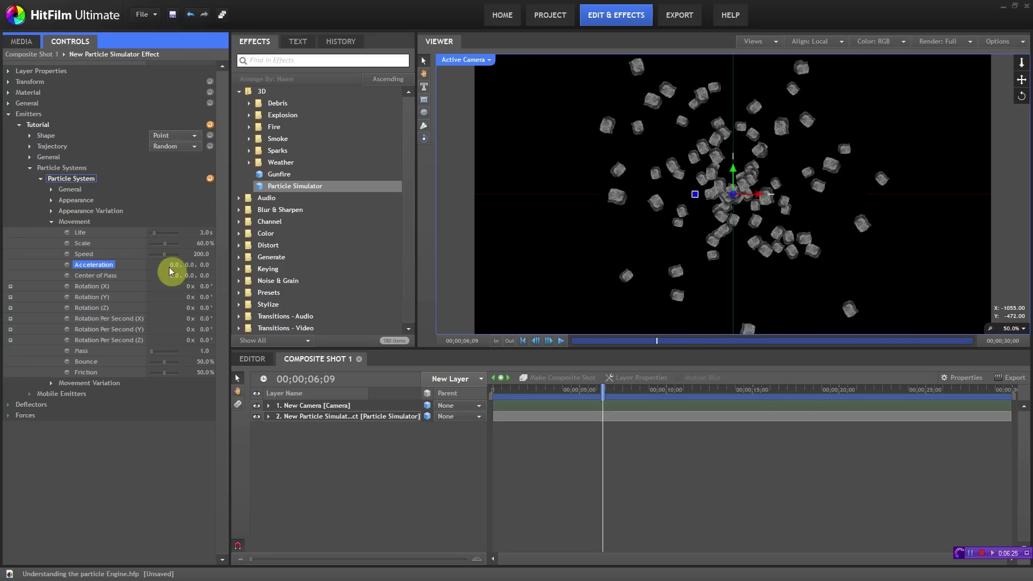
- Set the Acceleration to -130 on X and -97 on Y, and preview the particles back to 00;00;02;15
left_click_drag(172, 266, 87, 253)
left_click_drag(602, 397, 577, 366)
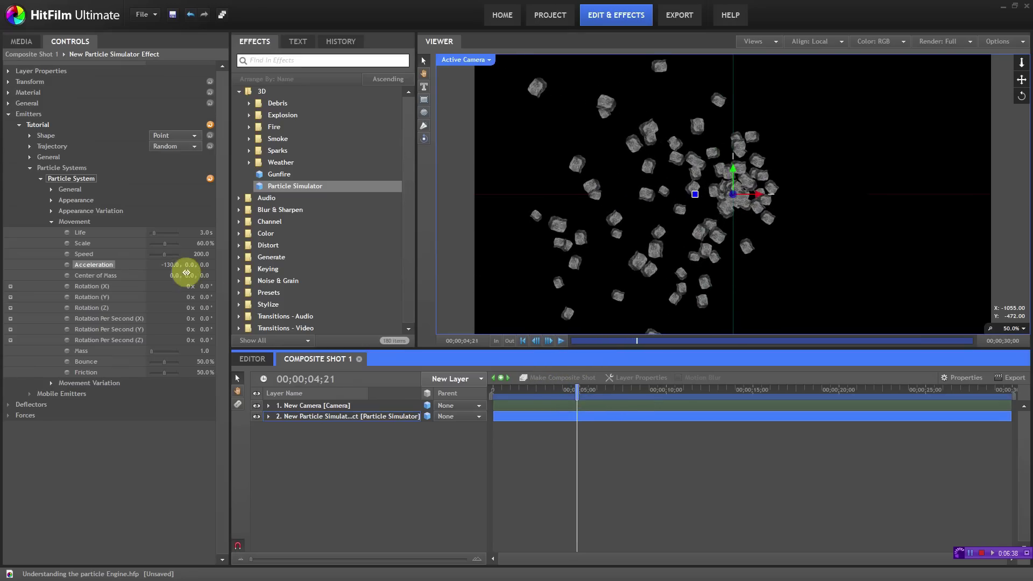
left_click_drag(191, 264, 139, 267)
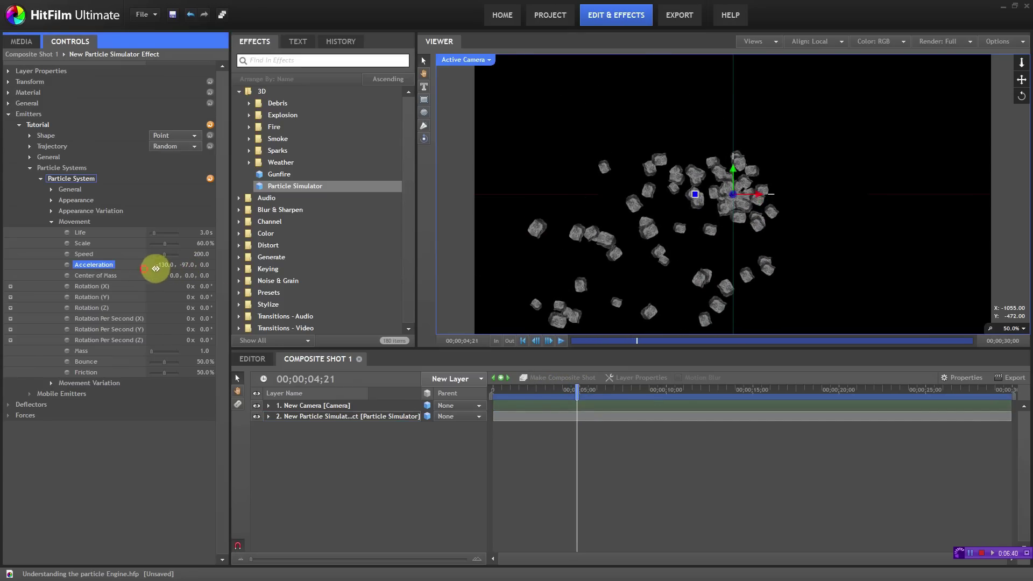
left_click_drag(574, 397, 538, 390)
- Reset the Acceleration Y and X values to 0
left_click(187, 264)
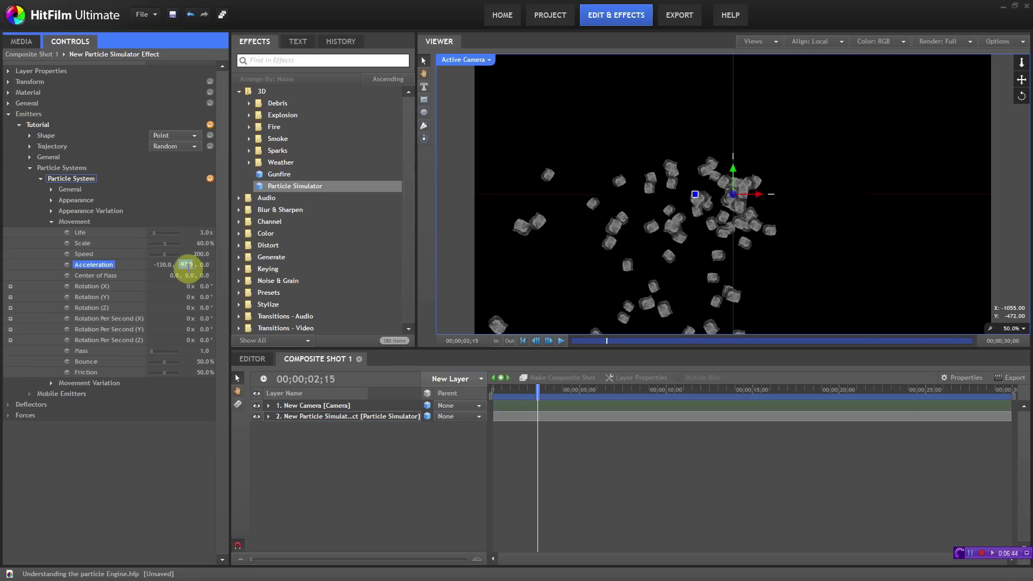
type("0")
key("Return")
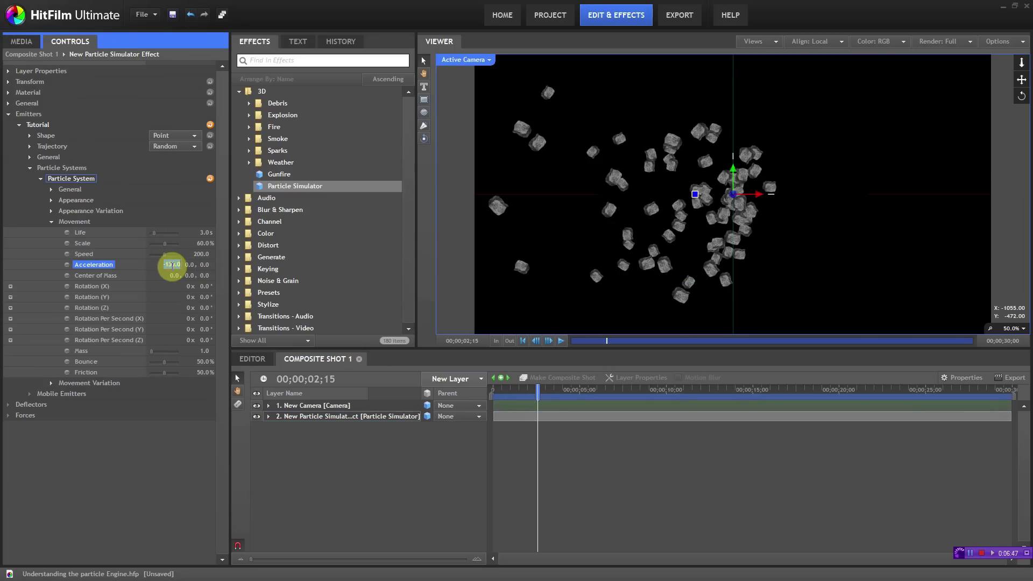
type("0")
key("Return")
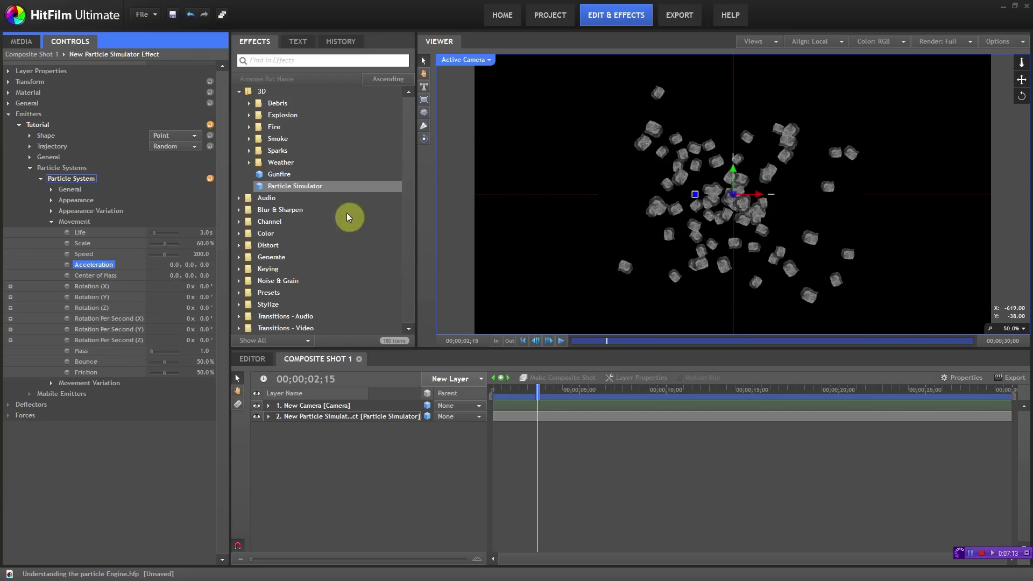
- Set the particle Center of Mass X value to -168 and look through the layer's Transform properties
left_click_drag(190, 275, 181, 281)
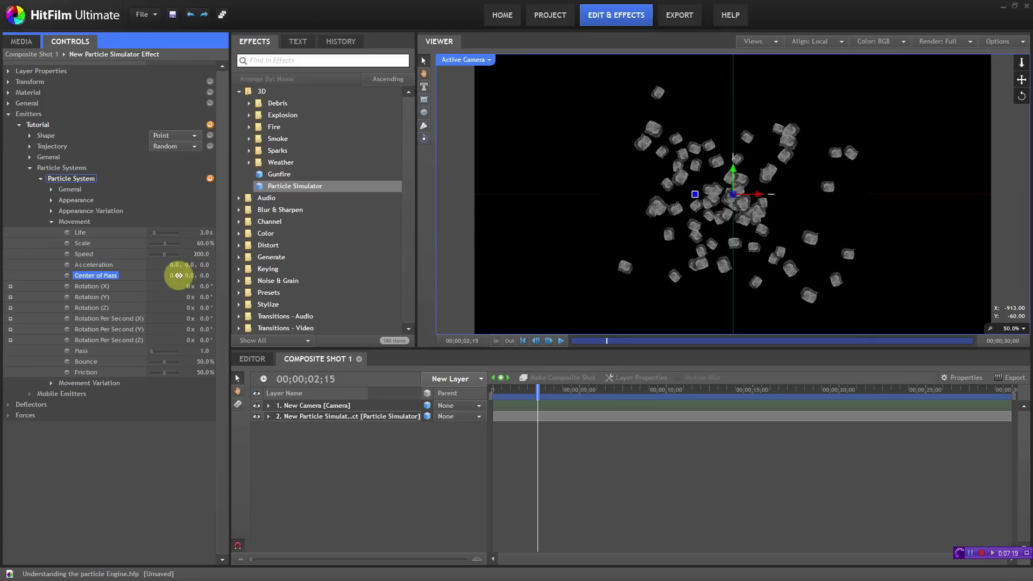
left_click_drag(175, 274, 120, 307)
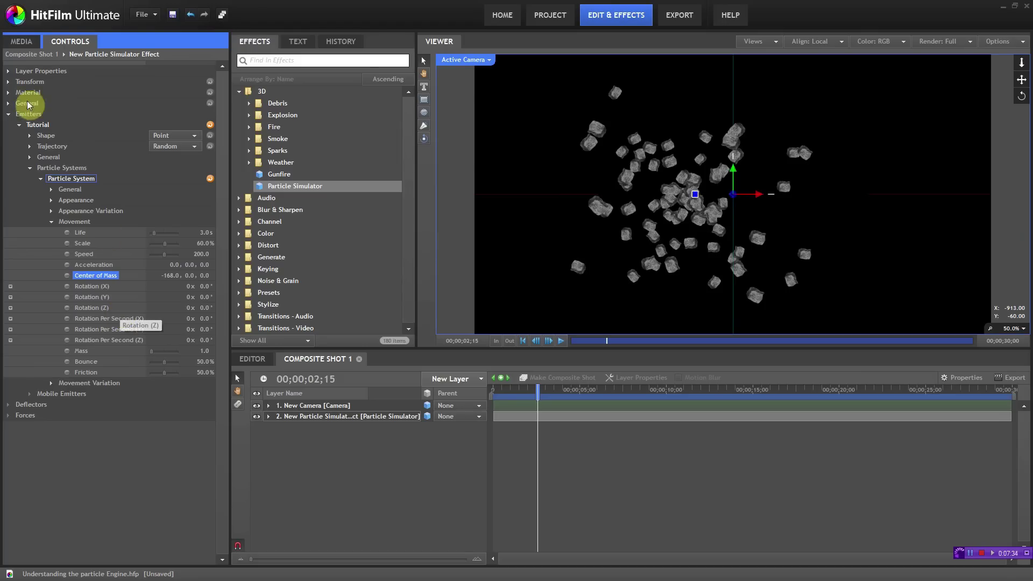
left_click(8, 81)
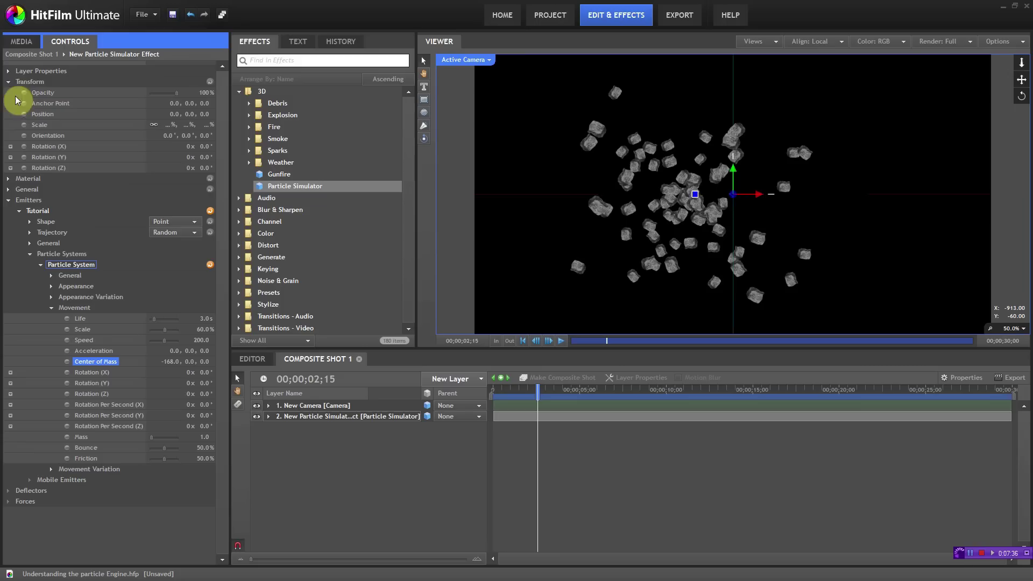
left_click(8, 81)
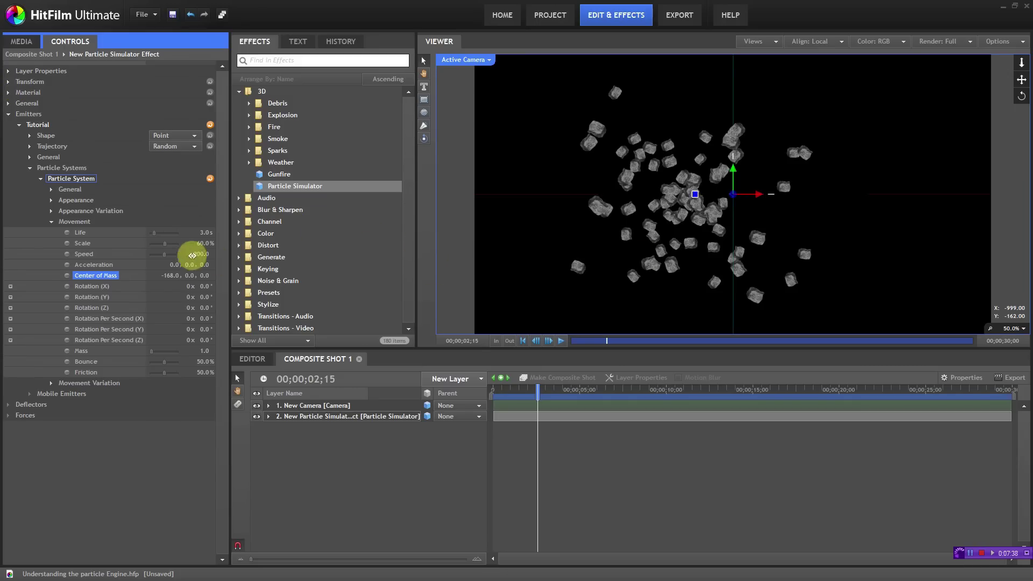
- Set the Center of Mass X value to -245 and preview the particles at 00;00;02;20
left_click_drag(173, 275, 134, 274)
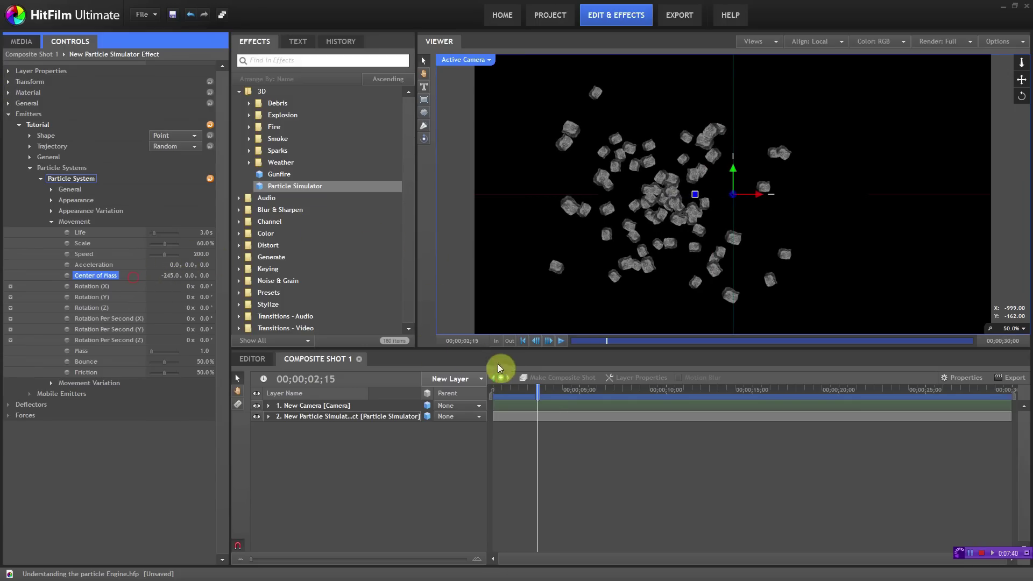
mouse_move(542, 396)
left_mouse_down()
mouse_move(530, 396)
mouse_move(541, 396)
left_mouse_up()
left_click_drag(190, 278, 249, 321)
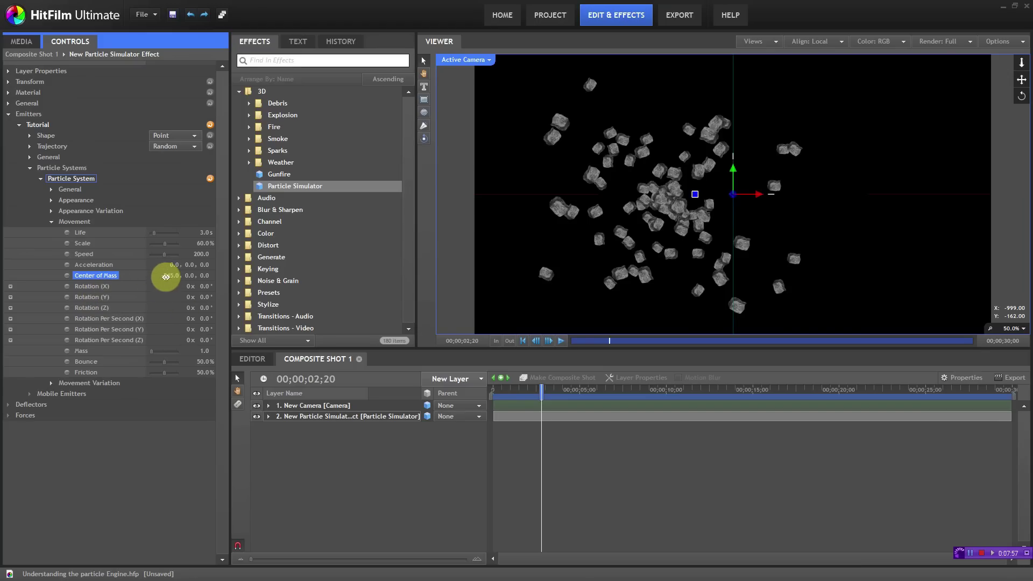
left_click_drag(168, 274, 199, 291)
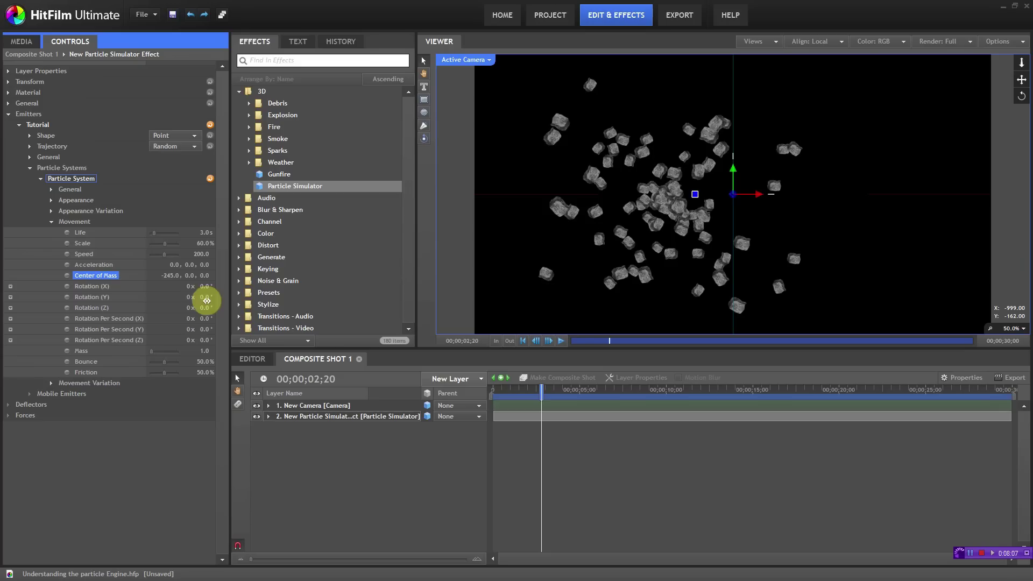
- Try out particle rotation on the Y axis and reset Rotation (Y) to 0°
left_click_drag(204, 286, 286, 440)
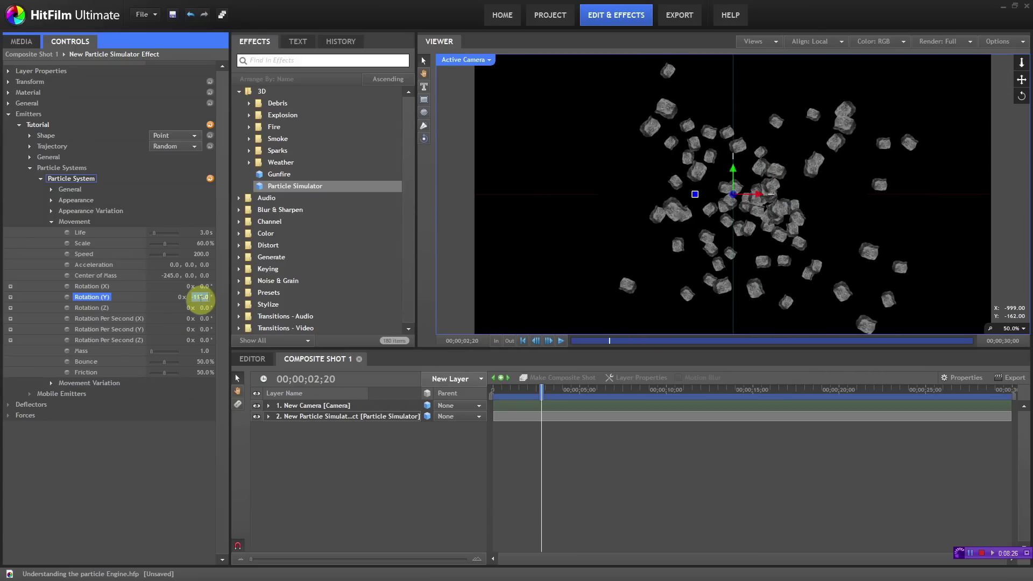
type("0")
key("Return")
- Keyframe Rotation (Y) from 0° at the first frame to 2 x 300° at 00;00;05;03, and preview the spin at 00;00;02;11
left_click_drag(542, 392, 489, 397)
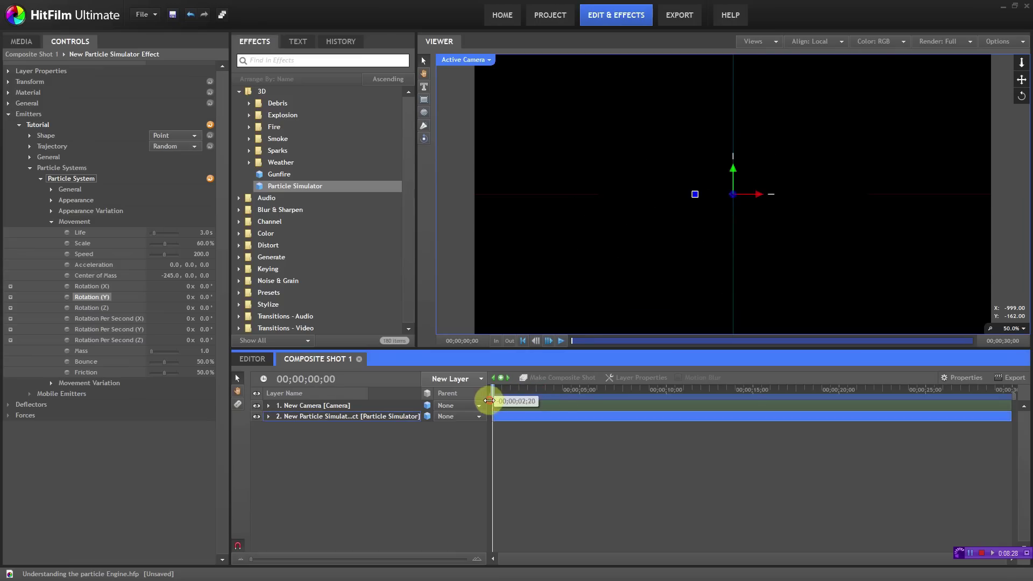
left_click(66, 298)
left_click_drag(492, 393, 581, 392)
left_click_drag(205, 297, 387, 306)
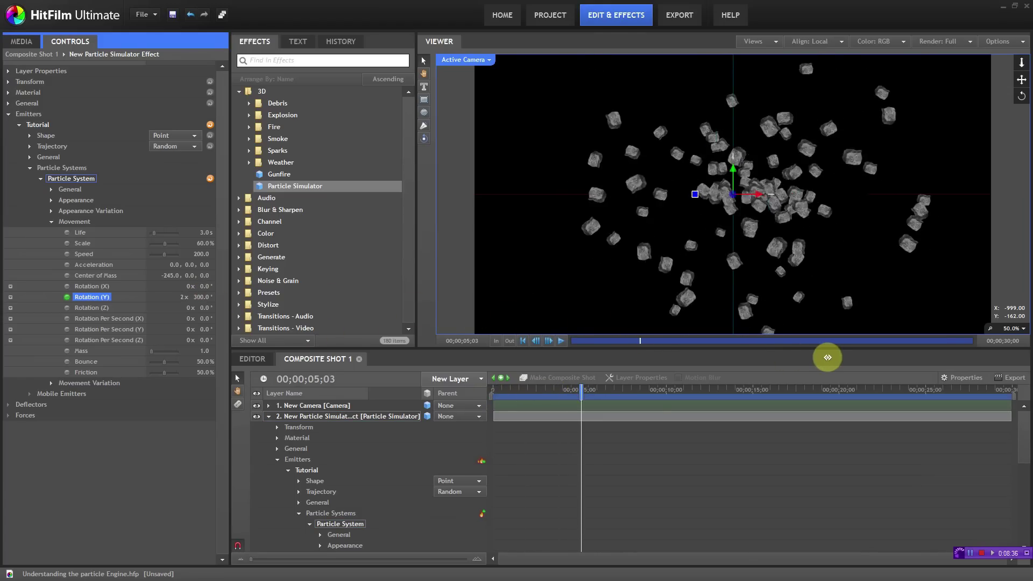
left_click_drag(581, 399, 535, 409)
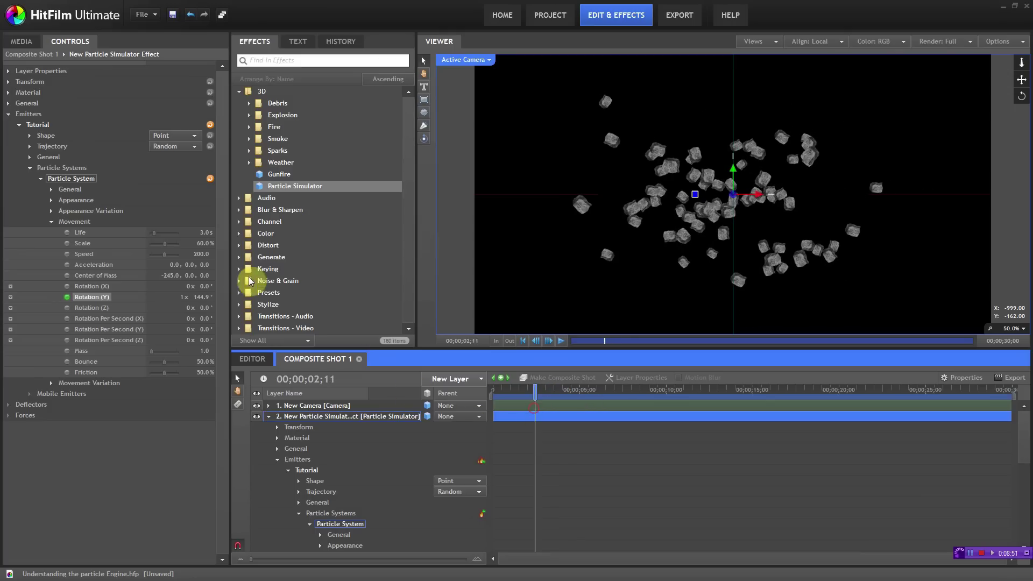
- Reset Rotation (Y) to 0 revolutions and 0° at 00;00;02;11
left_click(202, 297)
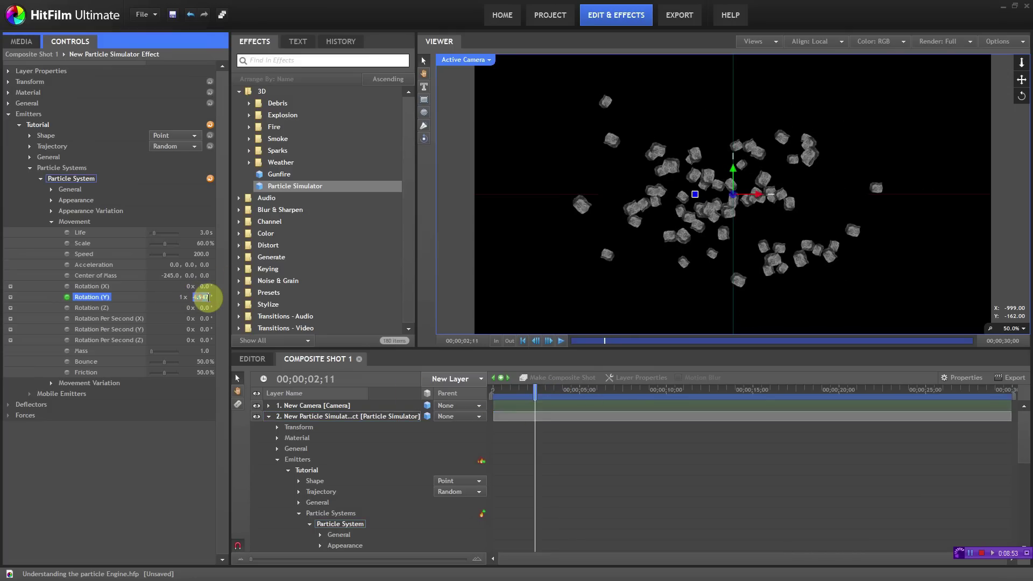
type("0")
key("Return")
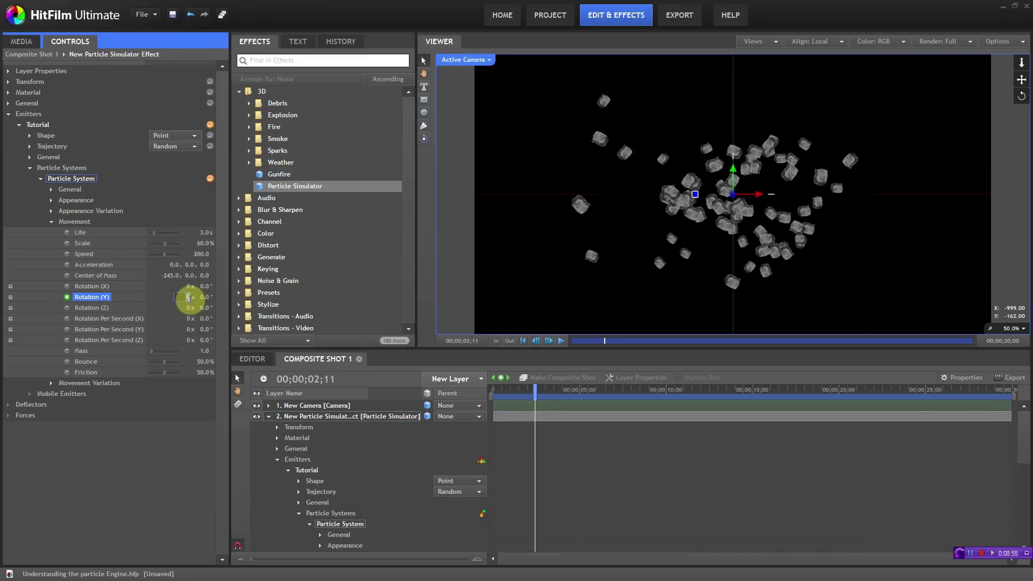
key("Return")
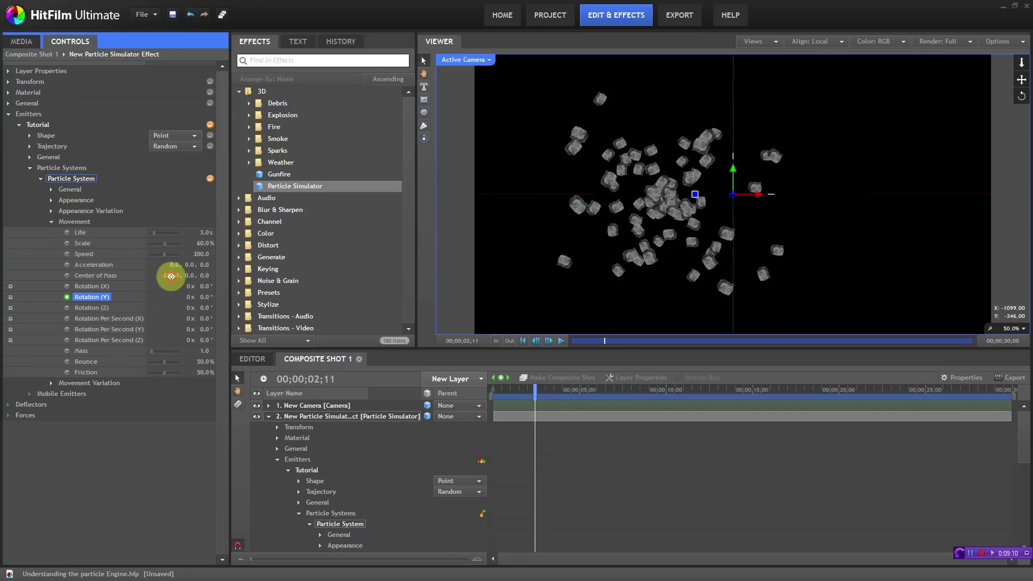
- Reset the Center of Mass X value to 0 and turn off keyframing for Rotation (Y)
key("Return")
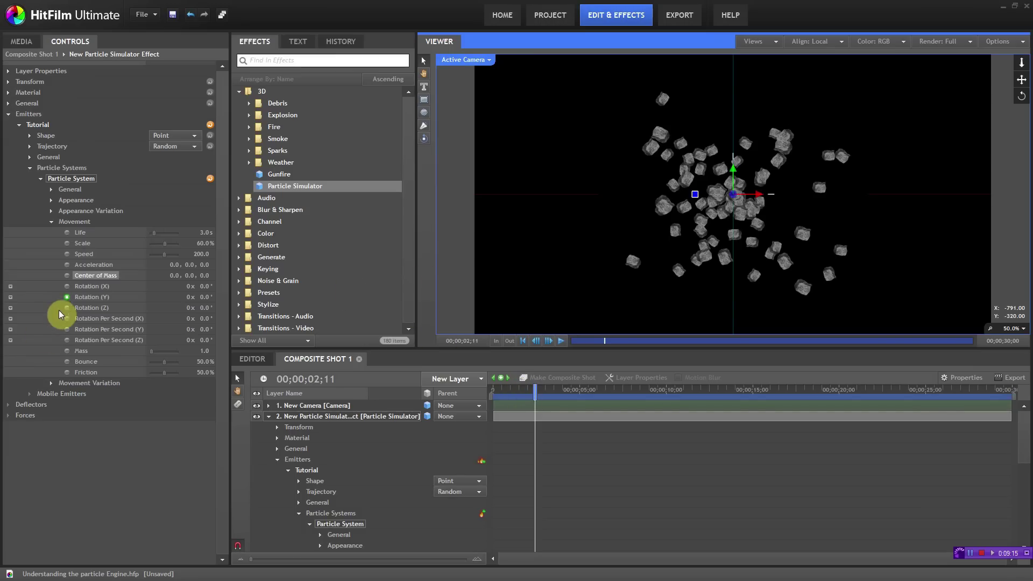
left_click(75, 297)
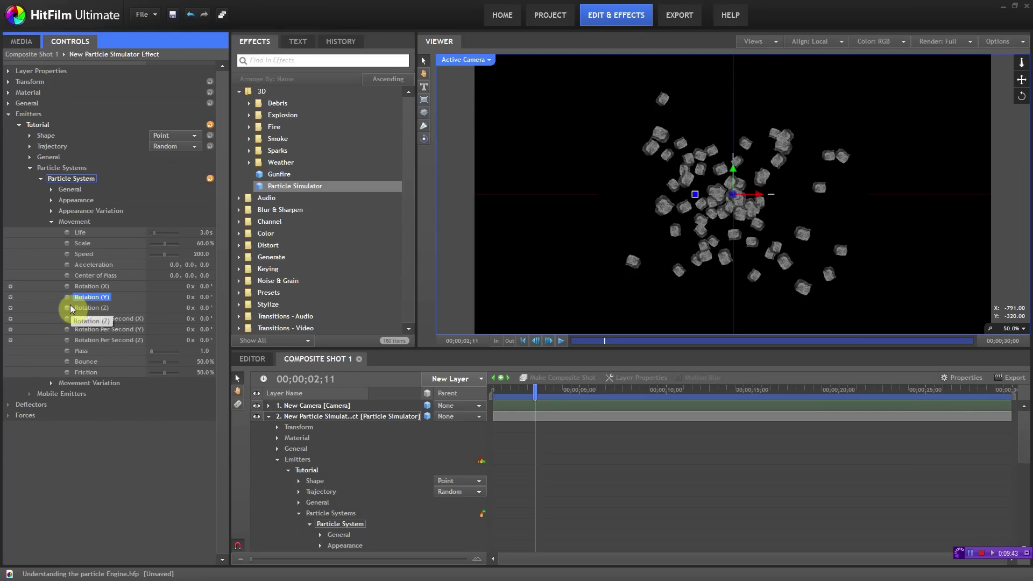
- Try out a Life variation of 1.8 s in the Movement Variation settings, previewing it at 00;00;04;22, and reset it to 0
left_click(51, 222)
left_click(51, 232)
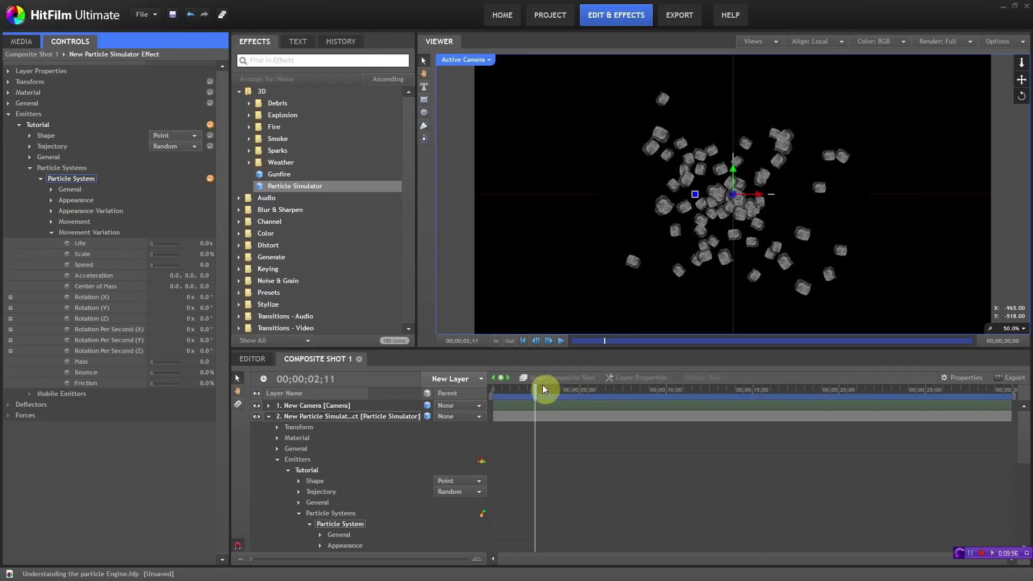
left_click_drag(537, 389, 523, 389)
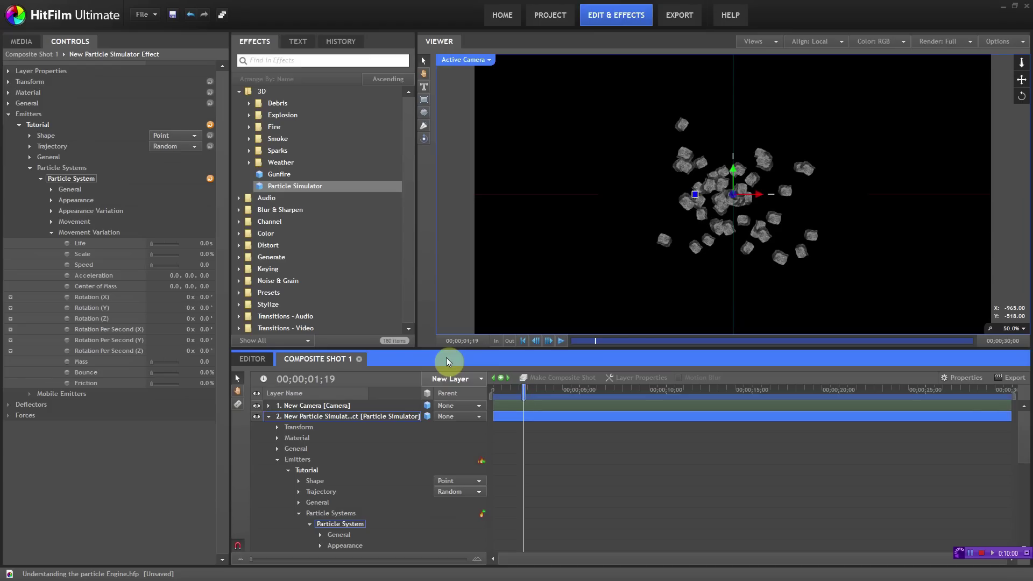
mouse_move(524, 390)
left_mouse_down()
mouse_move(558, 383)
mouse_move(540, 385)
left_mouse_up()
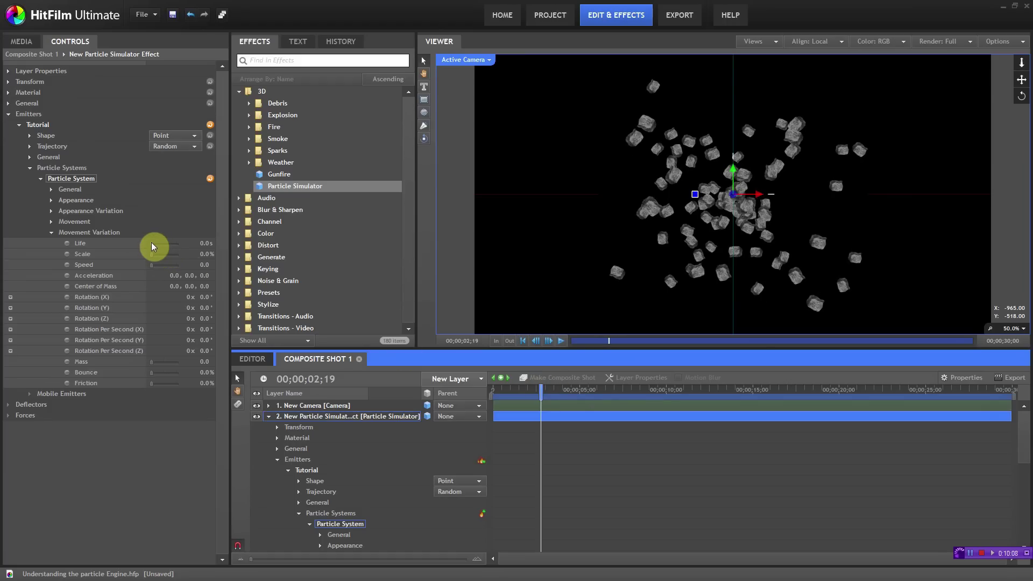
left_click_drag(151, 246, 154, 245)
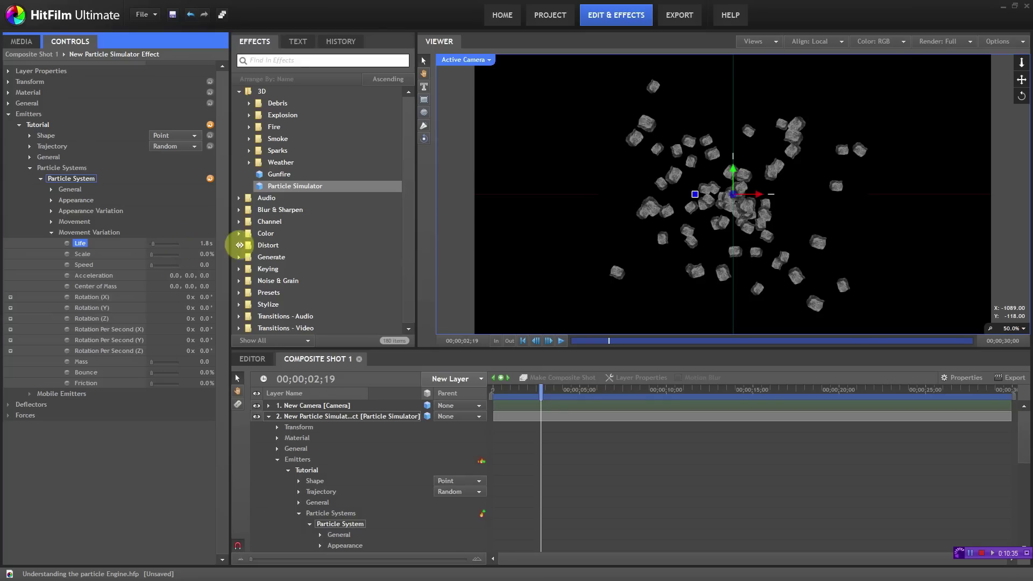
left_click_drag(541, 393, 577, 386)
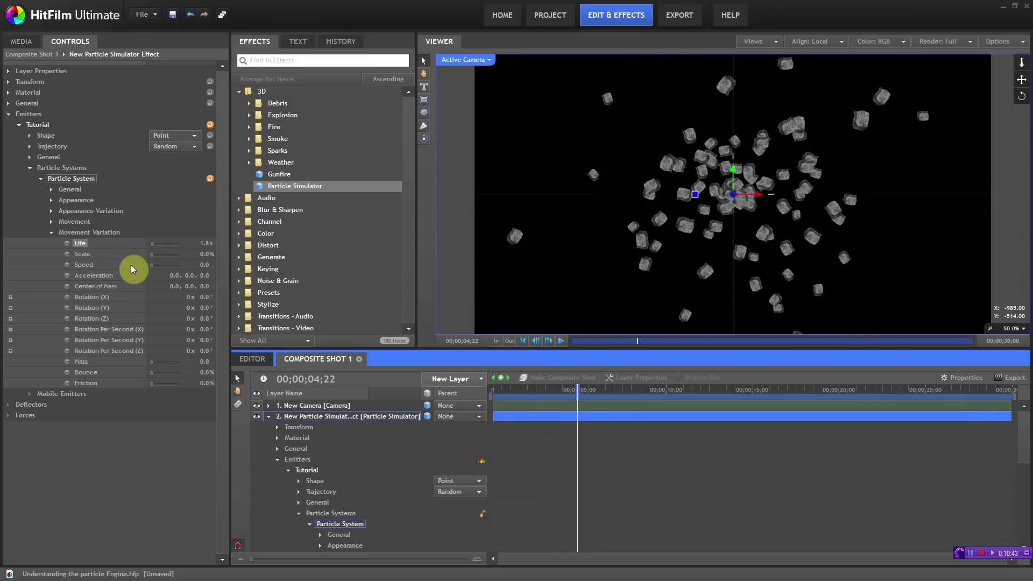
left_click(199, 244)
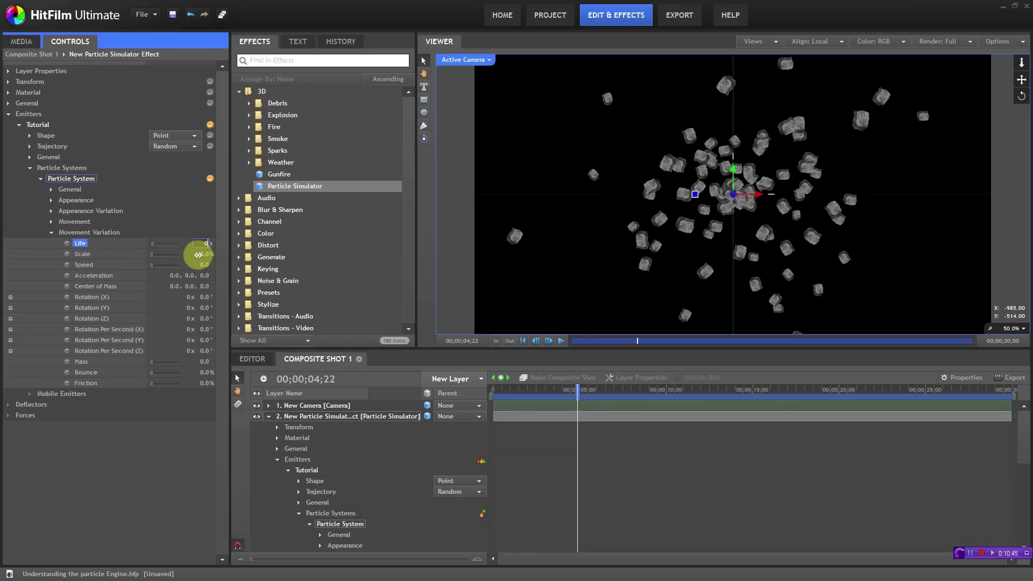
key("Return")
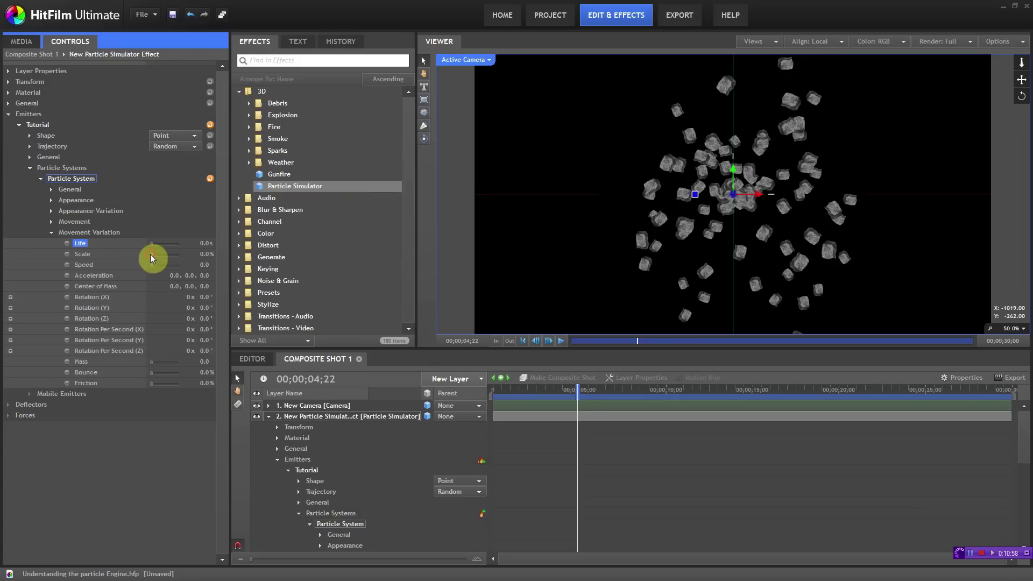
- Try out a Scale variation of 60%, previewing the particles at 00;00;02;22, and reset it to 0%
left_click_drag(150, 254, 152, 254)
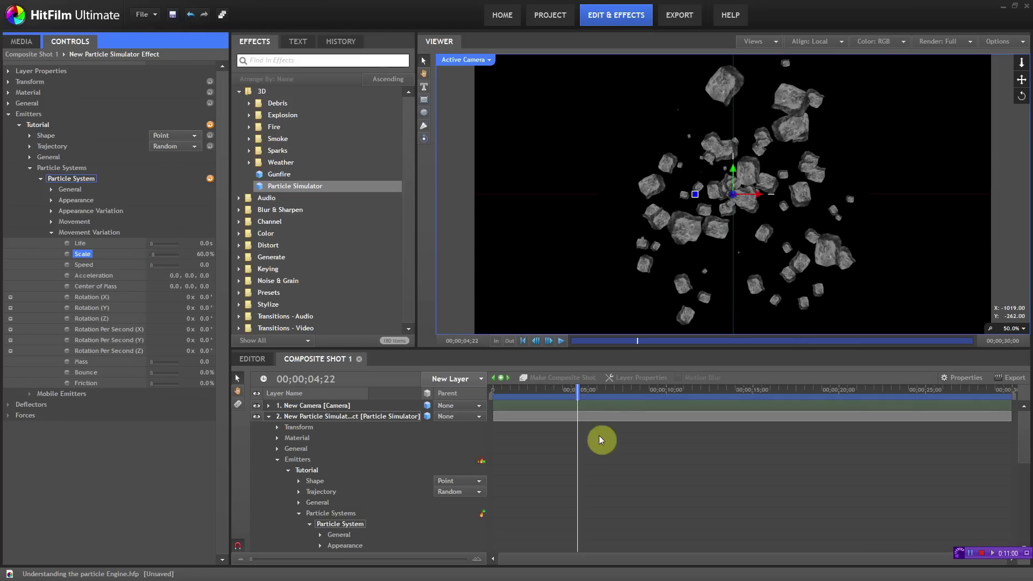
left_click_drag(582, 394, 543, 395)
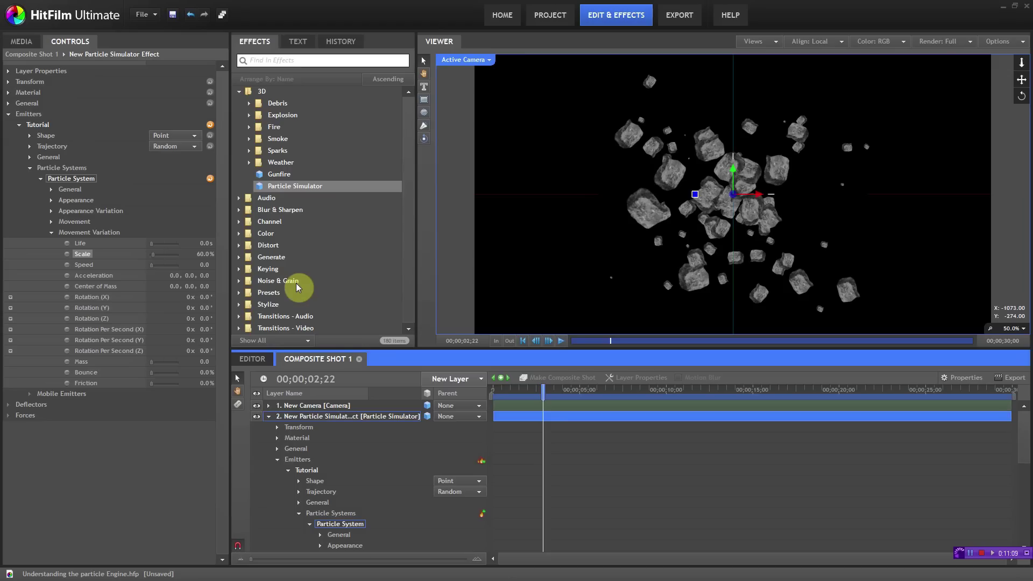
left_click(205, 257)
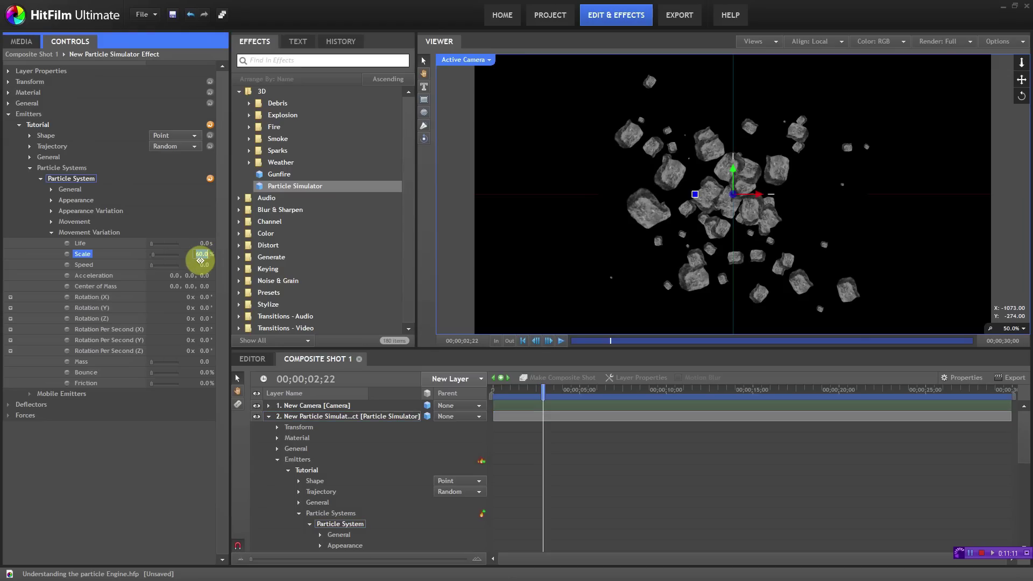
type("0")
key("Return")
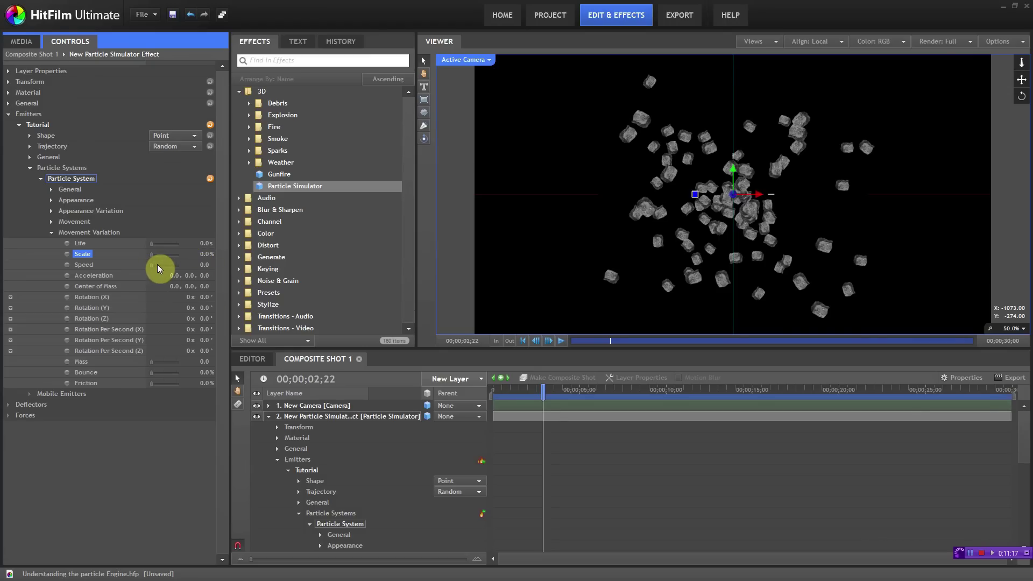
- Try out a Speed variation of 171, previewing the particles at 00;00;03;01, and reset it to 0
mouse_move(544, 391)
left_mouse_down()
mouse_move(504, 401)
mouse_move(548, 385)
mouse_move(531, 386)
left_mouse_up()
left_click_drag(201, 267, 290, 263)
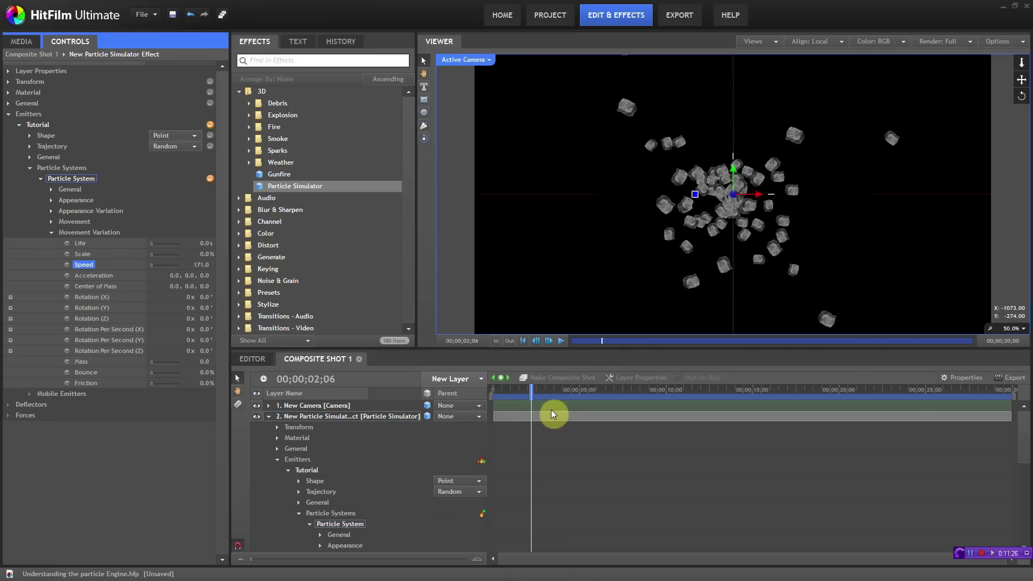
mouse_move(532, 394)
left_mouse_down()
mouse_move(489, 396)
mouse_move(557, 386)
mouse_move(545, 387)
left_mouse_up()
left_click(200, 265)
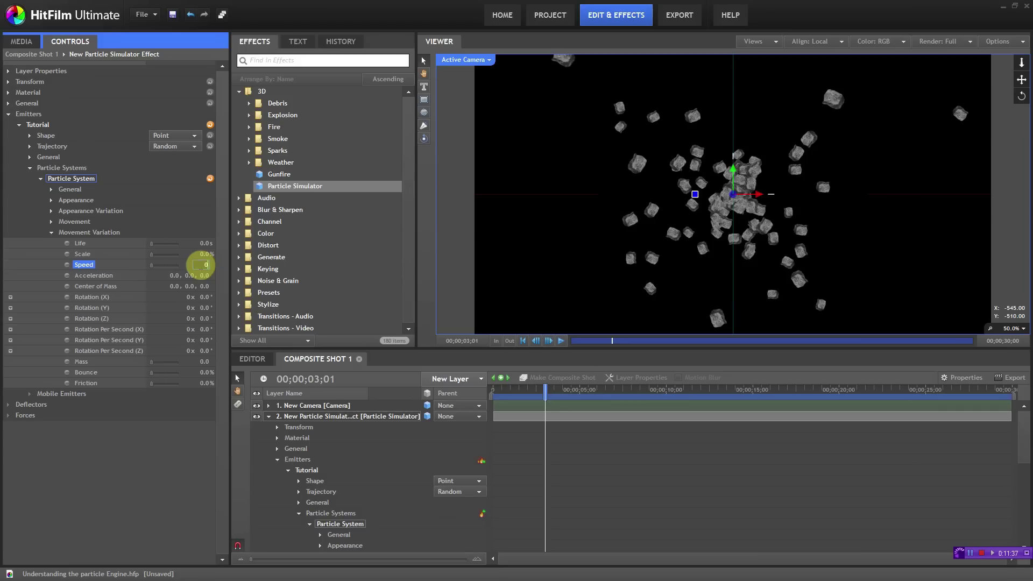
type("0")
key("Return")
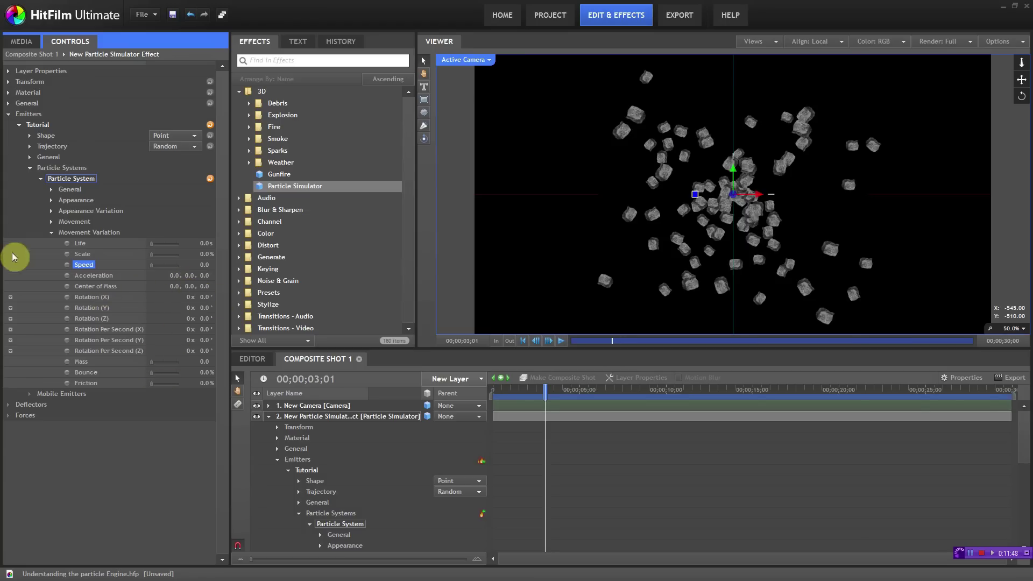
- Collapse the Movement Variation settings and the timeline's Particle System group, and move the playhead to 00;00;02;20
left_click(52, 233)
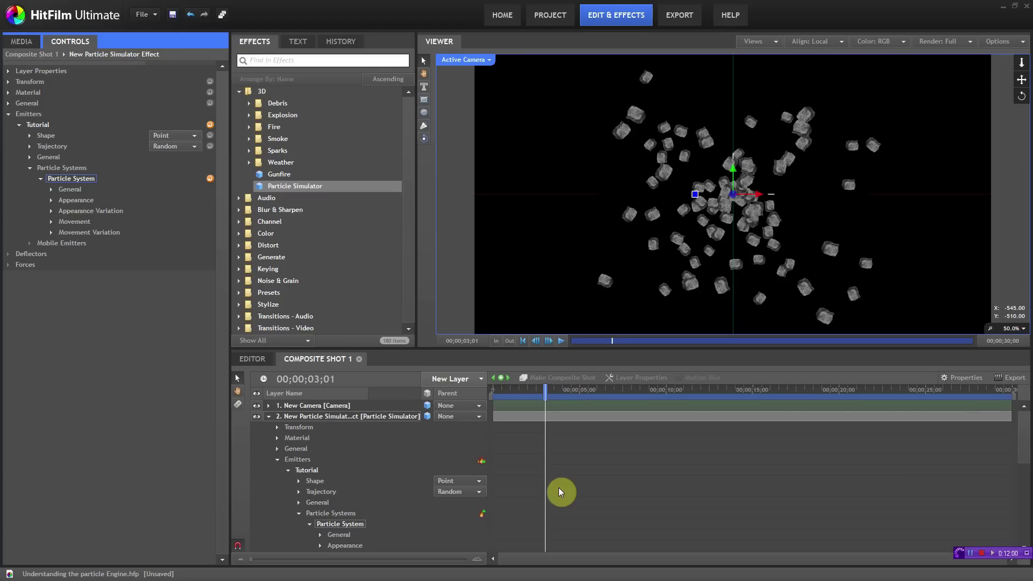
left_click_drag(1021, 449, 1023, 477)
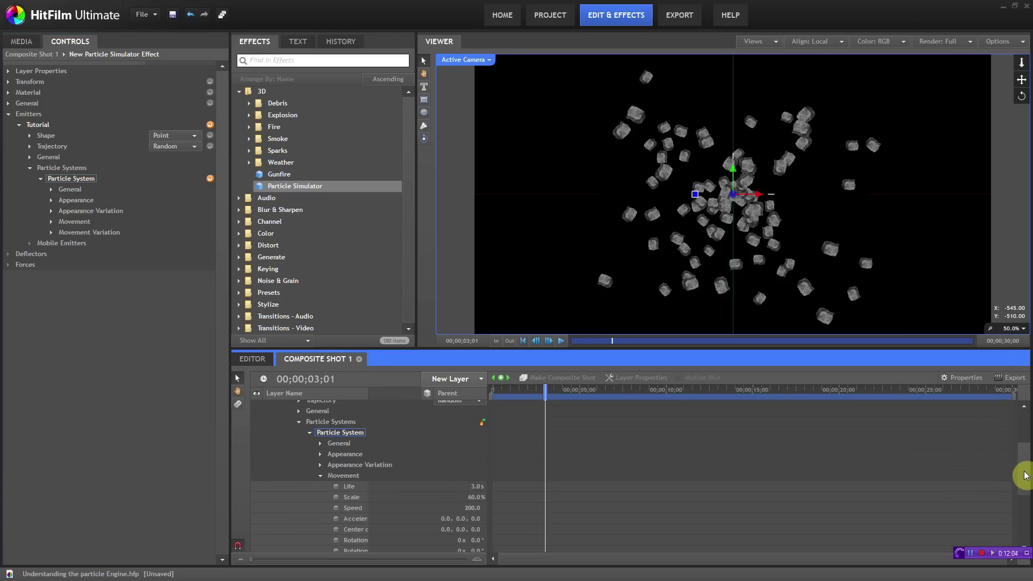
left_click(311, 439)
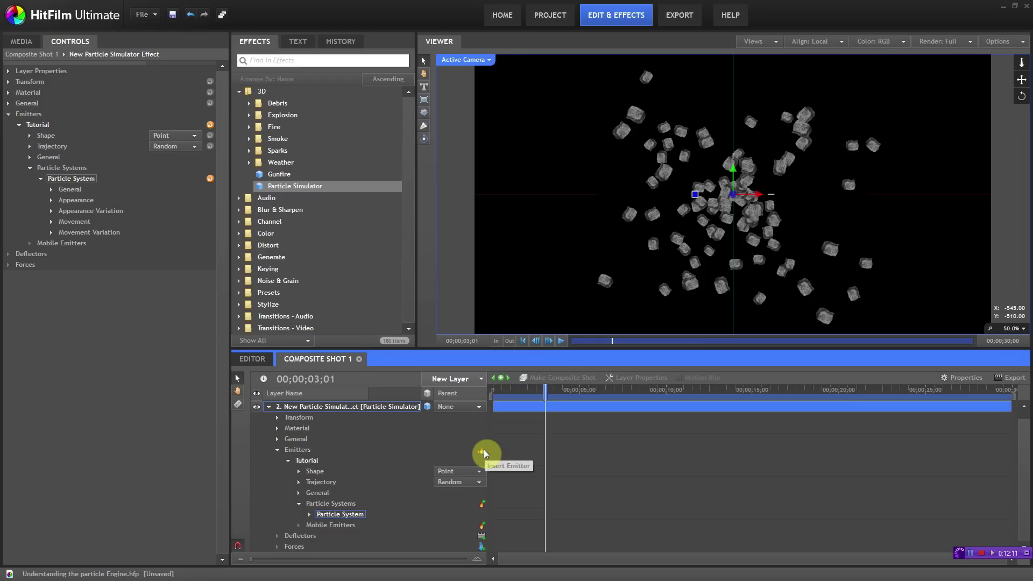
mouse_move(544, 390)
left_mouse_down()
mouse_move(529, 398)
mouse_move(541, 393)
left_mouse_up()
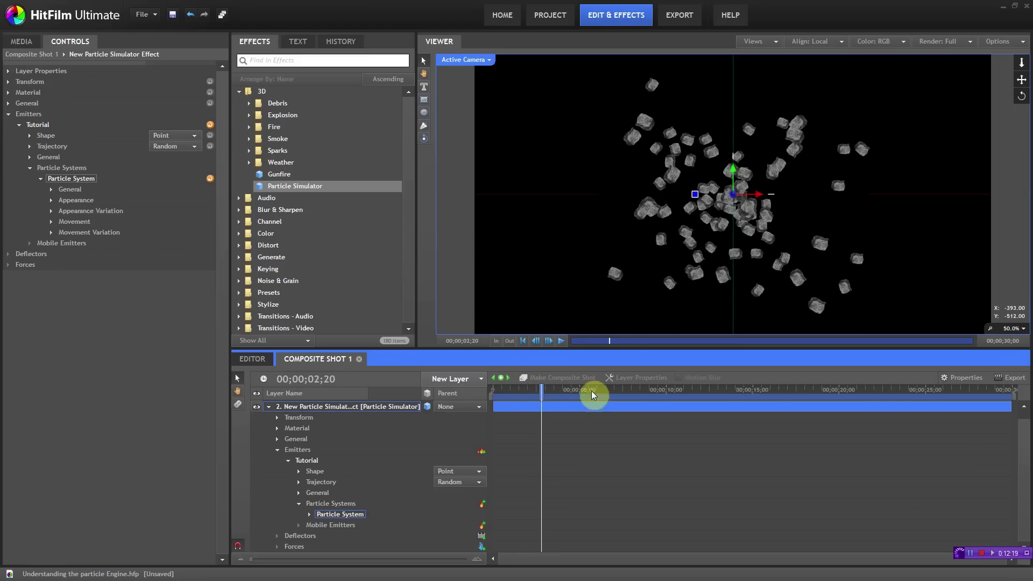
- Try adding a second emitter to the simulator, preview it at 00;00;03;21, and delete it
left_click(481, 453)
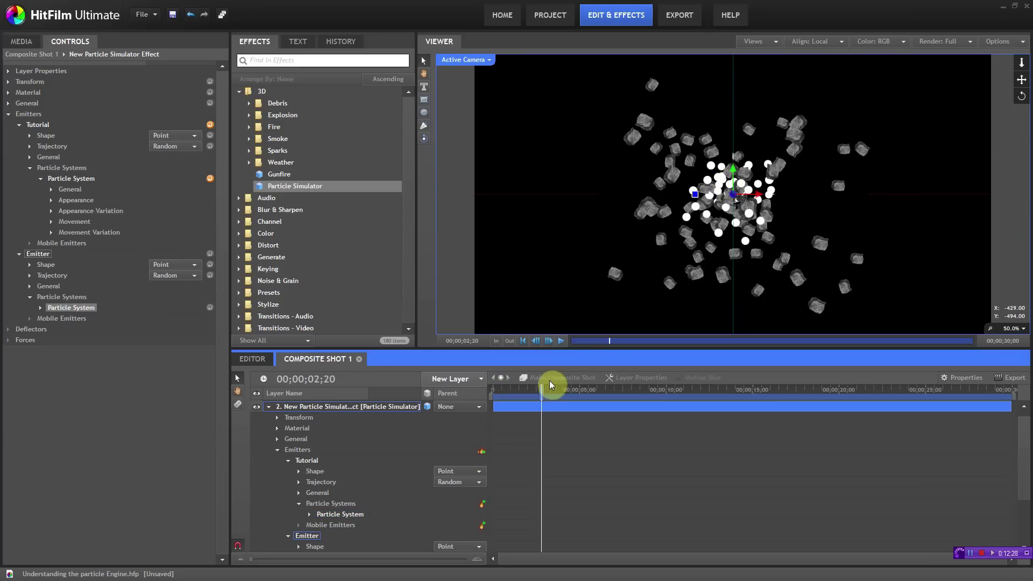
left_click_drag(539, 389, 559, 388)
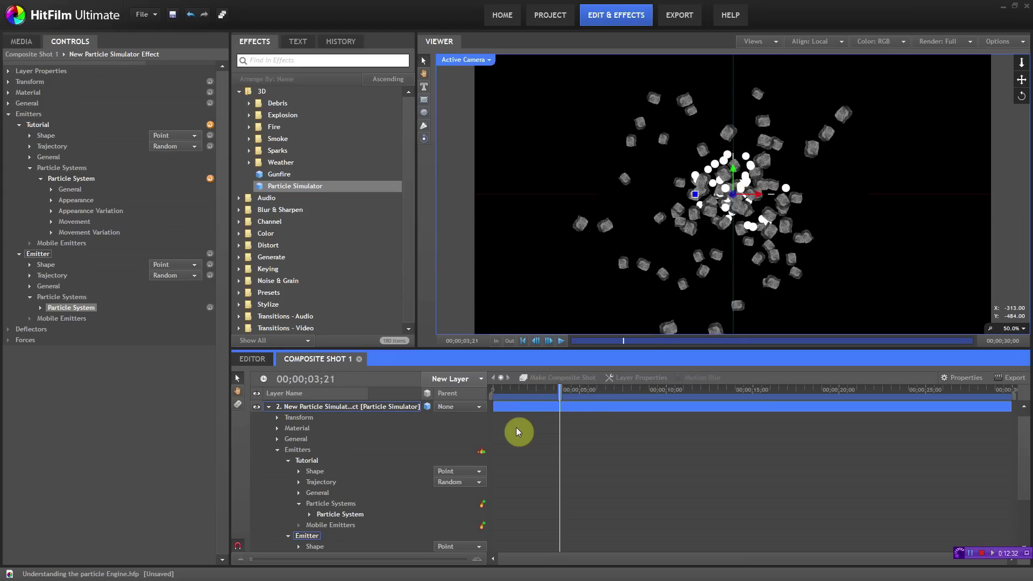
key("Delete")
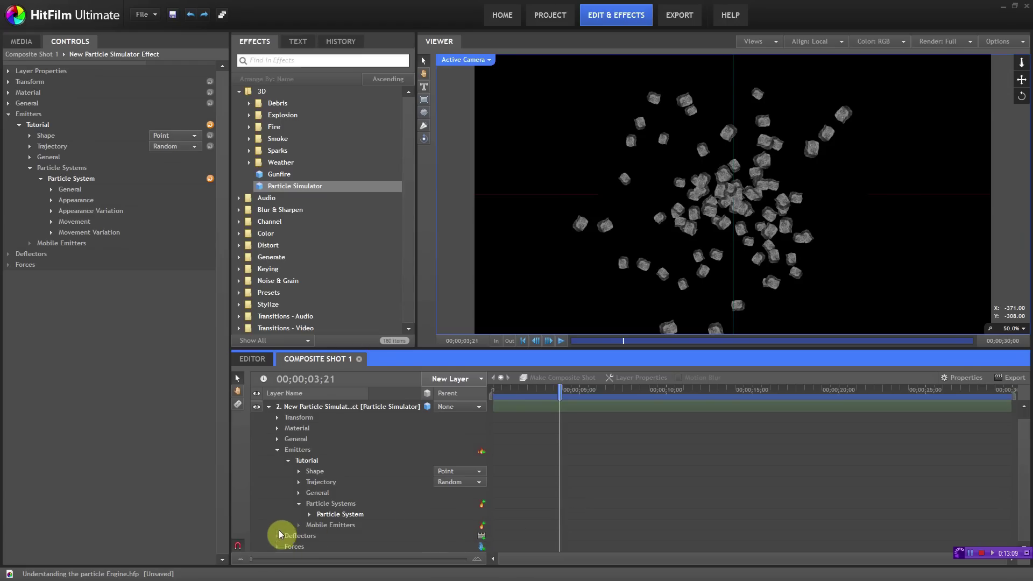
- Insert a deflector in the particle simulator and review its shape options, keeping Cuboid
left_click(7, 256)
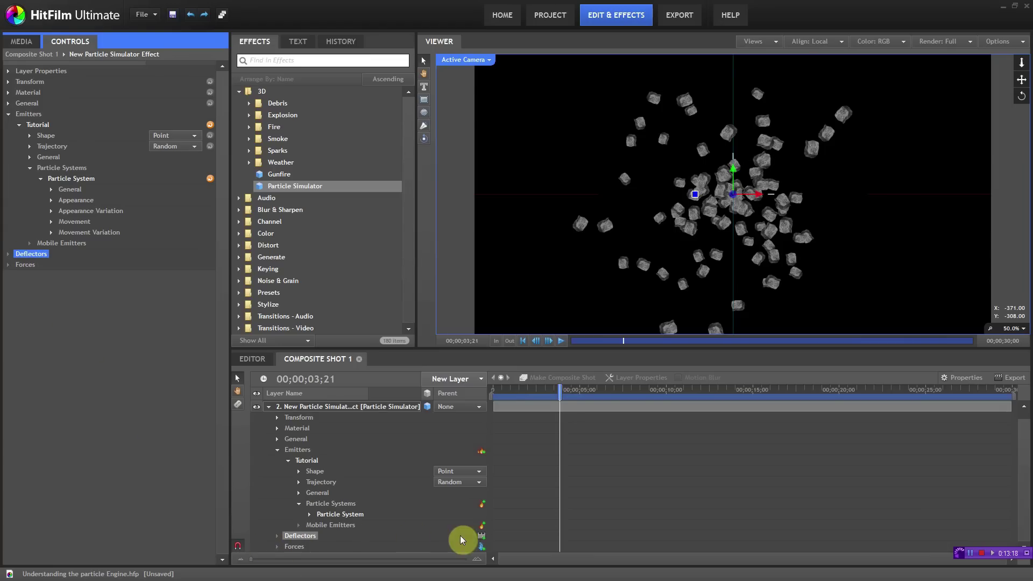
left_click(482, 539)
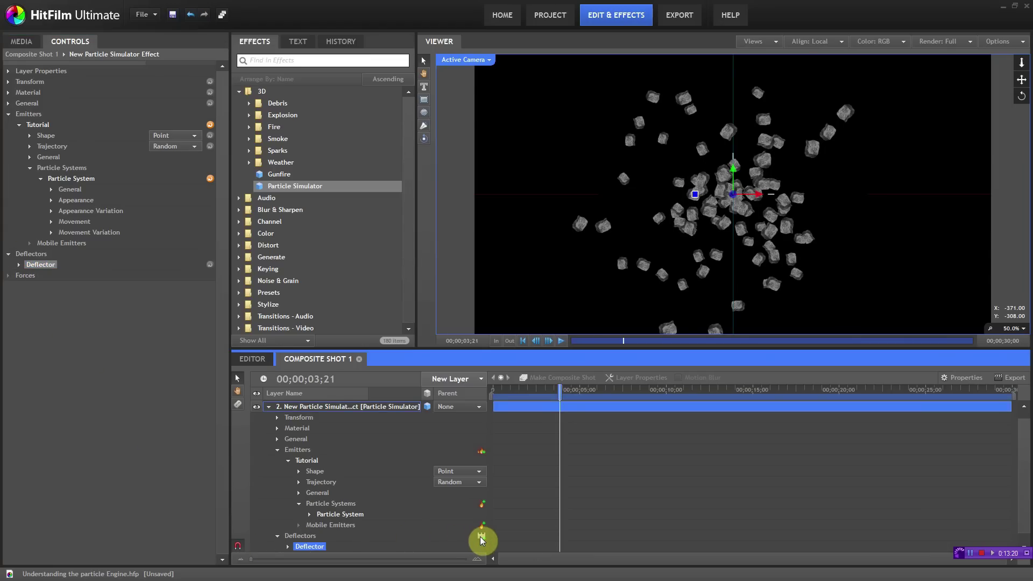
left_click(19, 265)
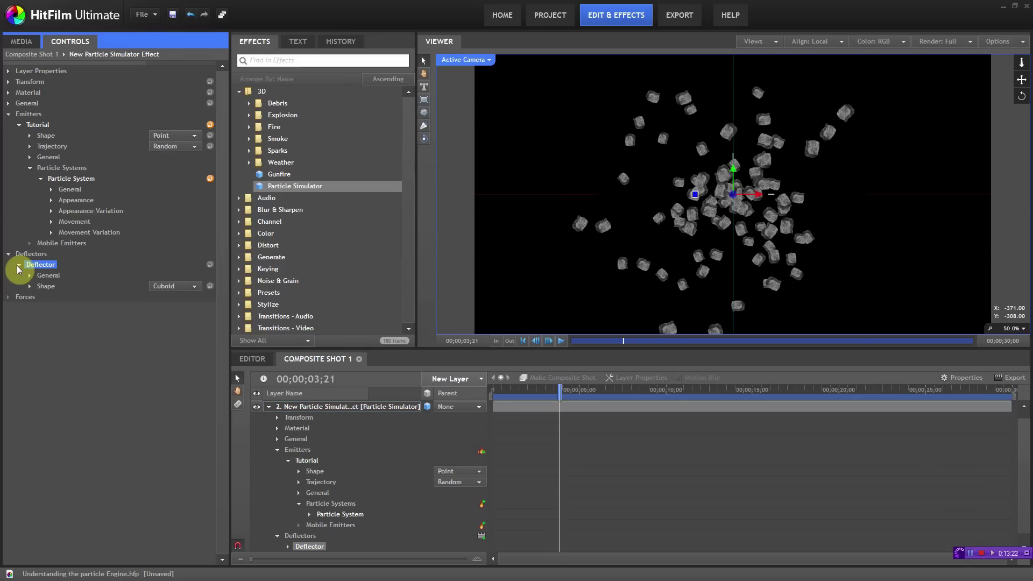
left_click(185, 287)
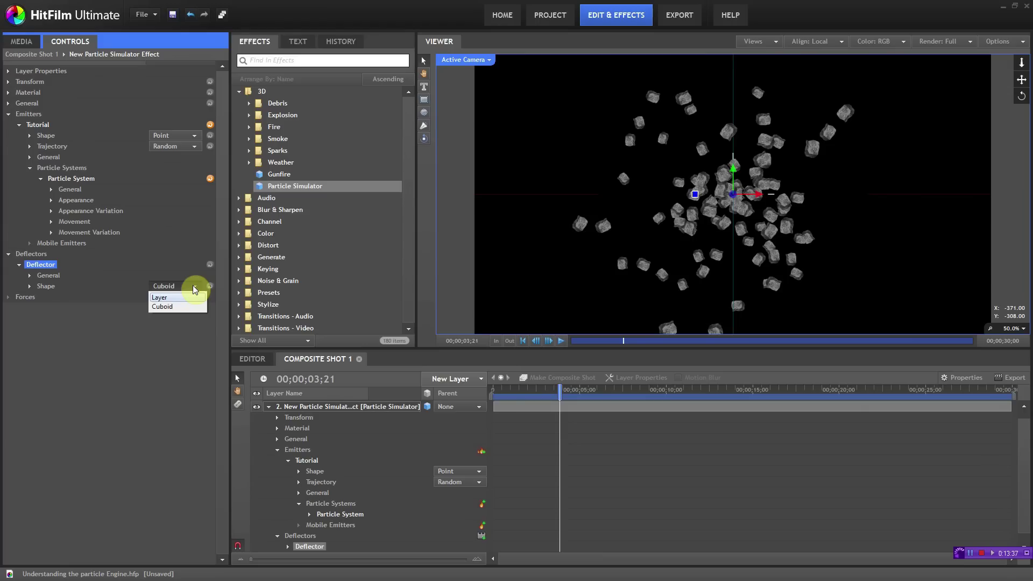
left_click(196, 292)
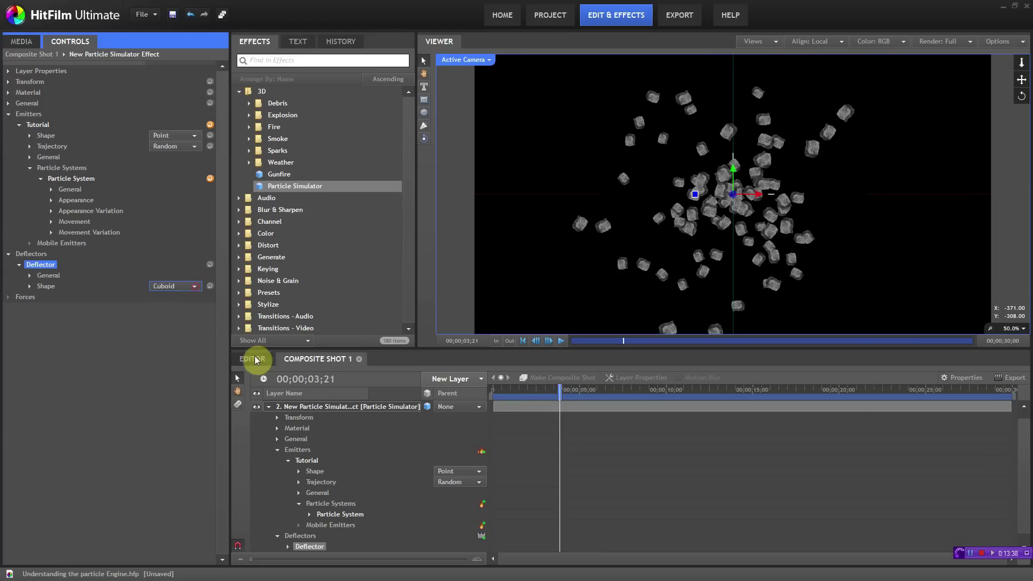
- Create a 1920 x 1080 plane layer in light blue (RGB 160, 205, 214) and turn it into a 3D layer
left_click(268, 406)
left_click(451, 378)
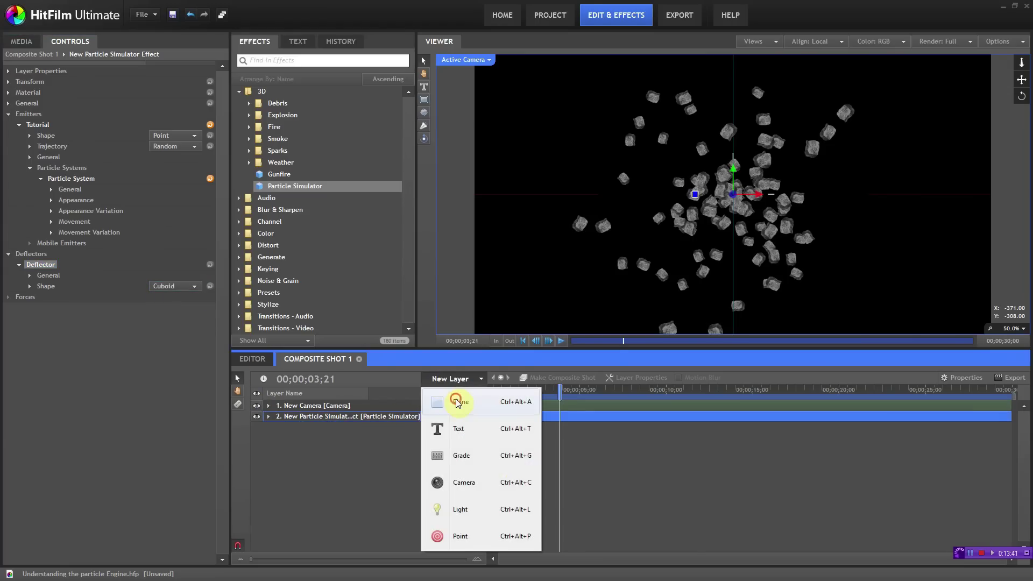
left_click(519, 398)
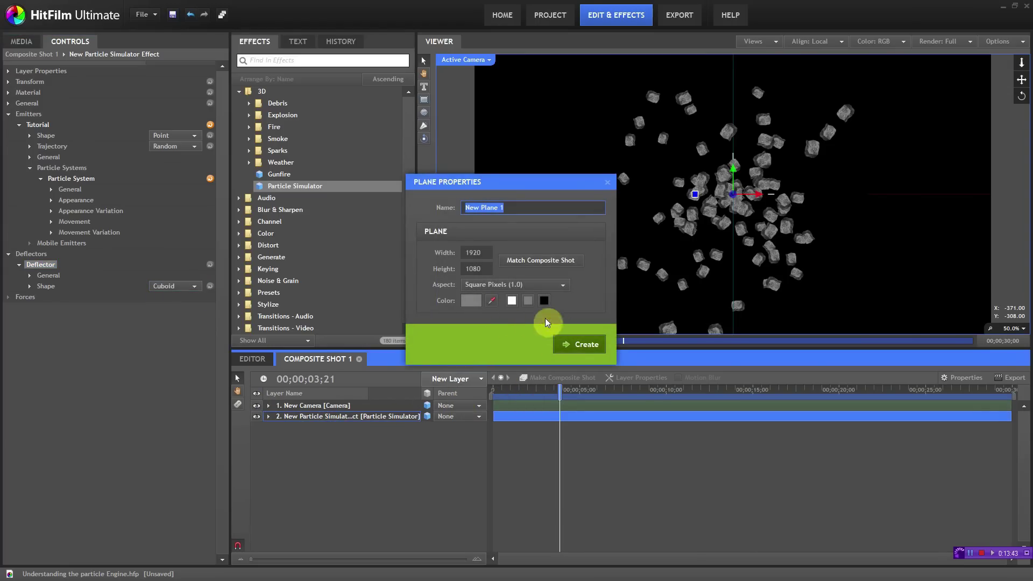
left_click(471, 301)
left_click(390, 309)
left_click(564, 351)
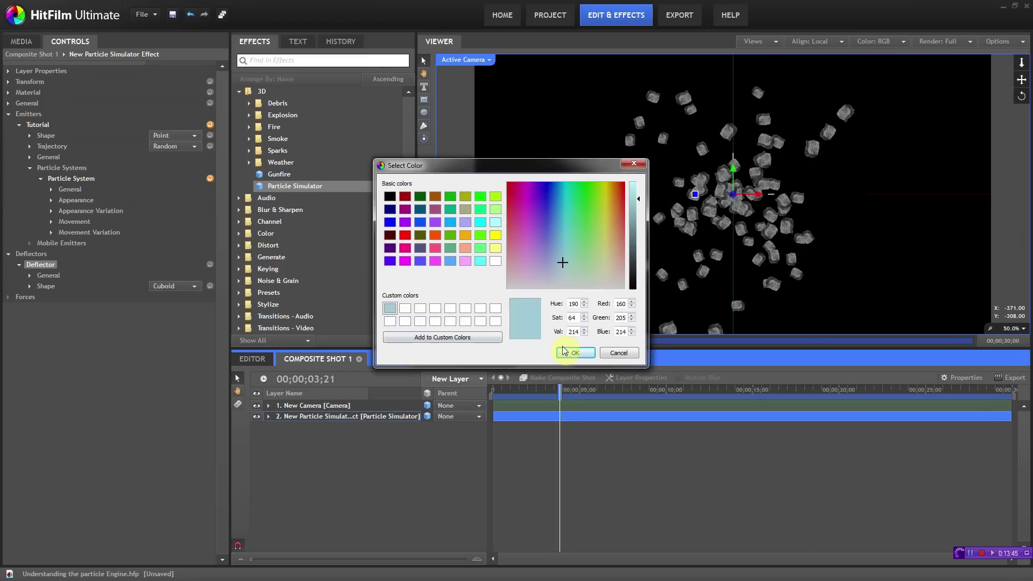
left_click(497, 351)
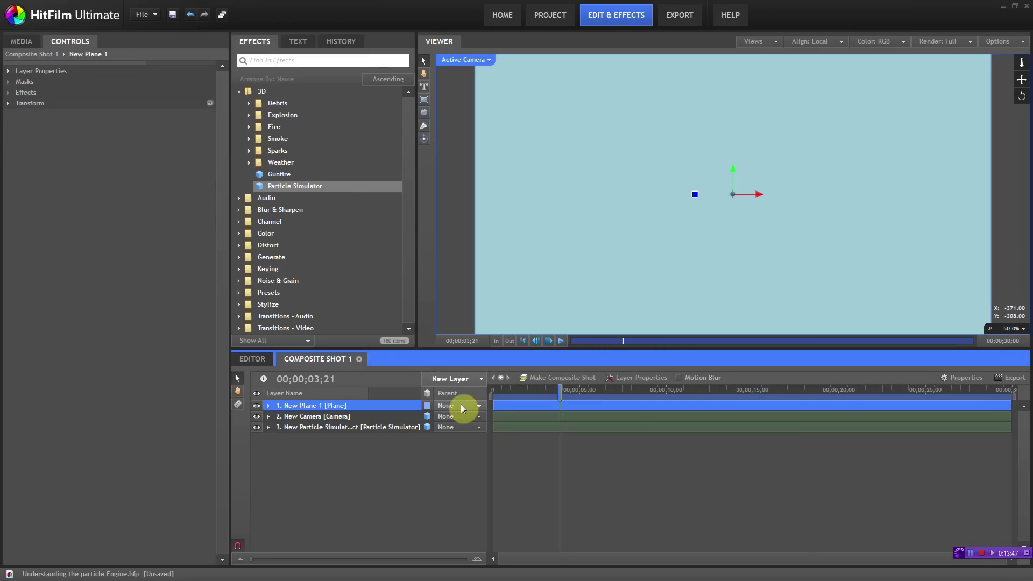
left_click(431, 405)
left_click(442, 427)
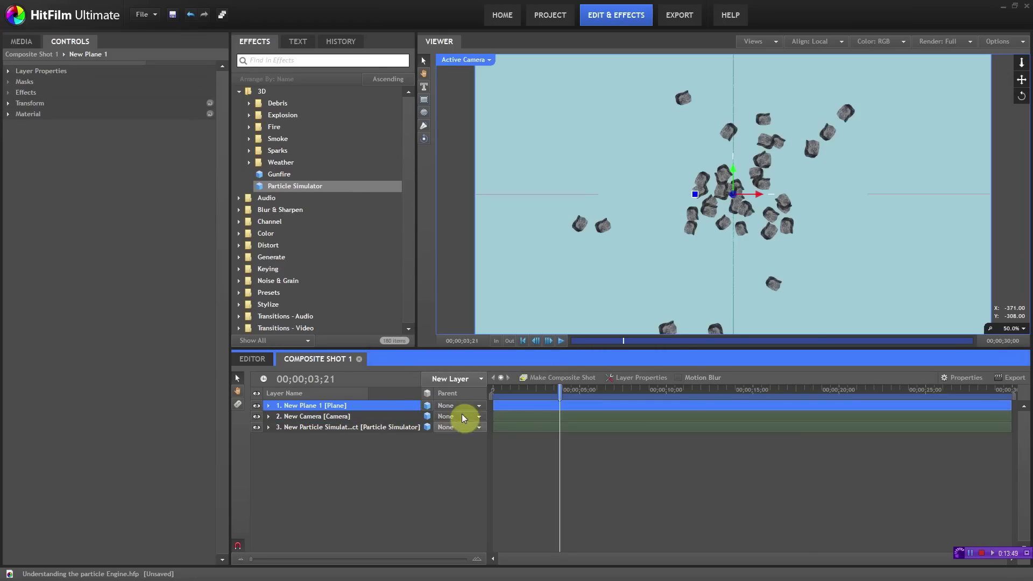
- Rotate the plane to about -94° on Y and move it to the right of the emitter, at about X 267, Z -19
scroll(573, 302, "down", 2)
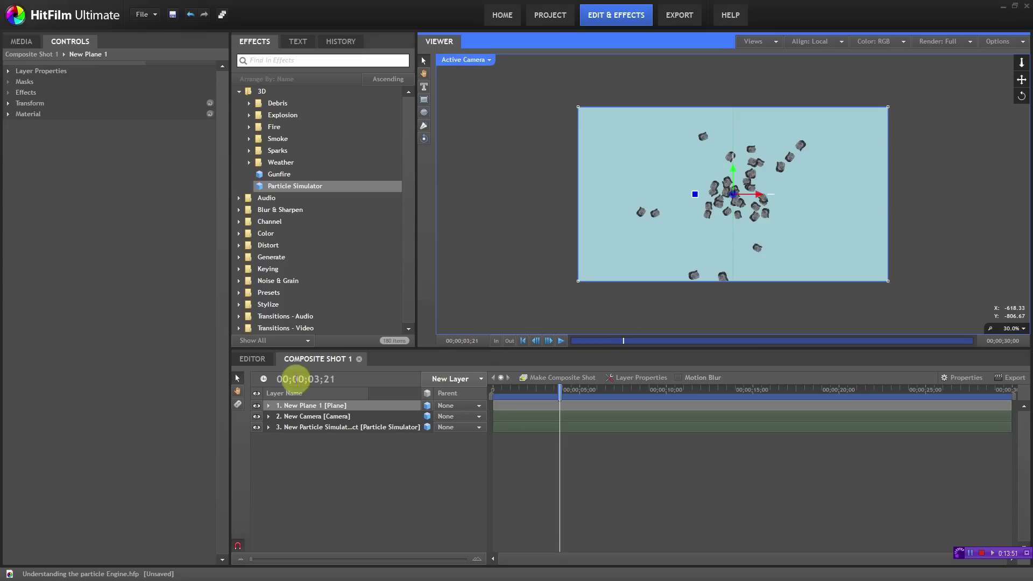
left_click(8, 103)
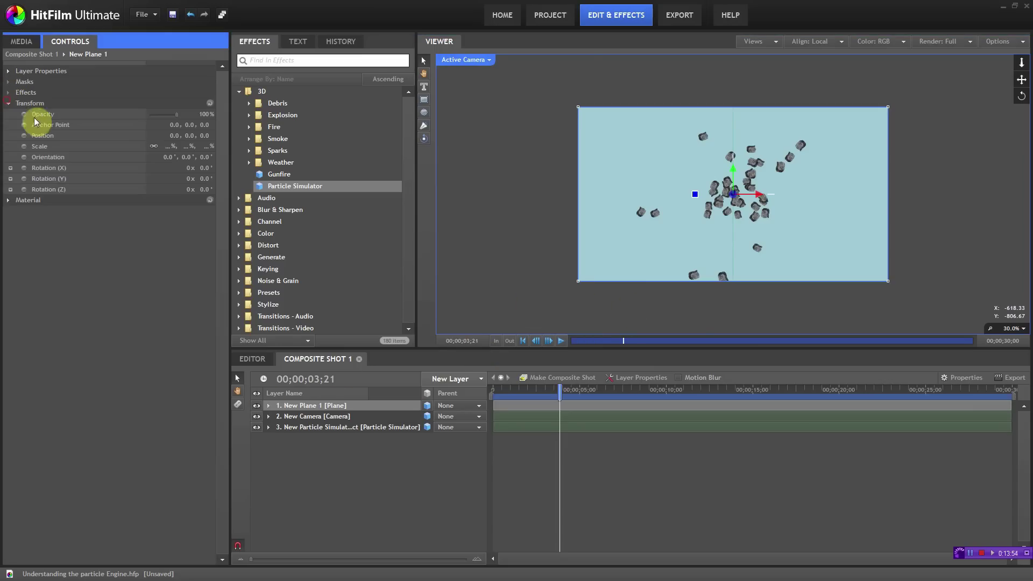
left_click_drag(203, 178, 161, 190)
left_click_drag(750, 191, 817, 207)
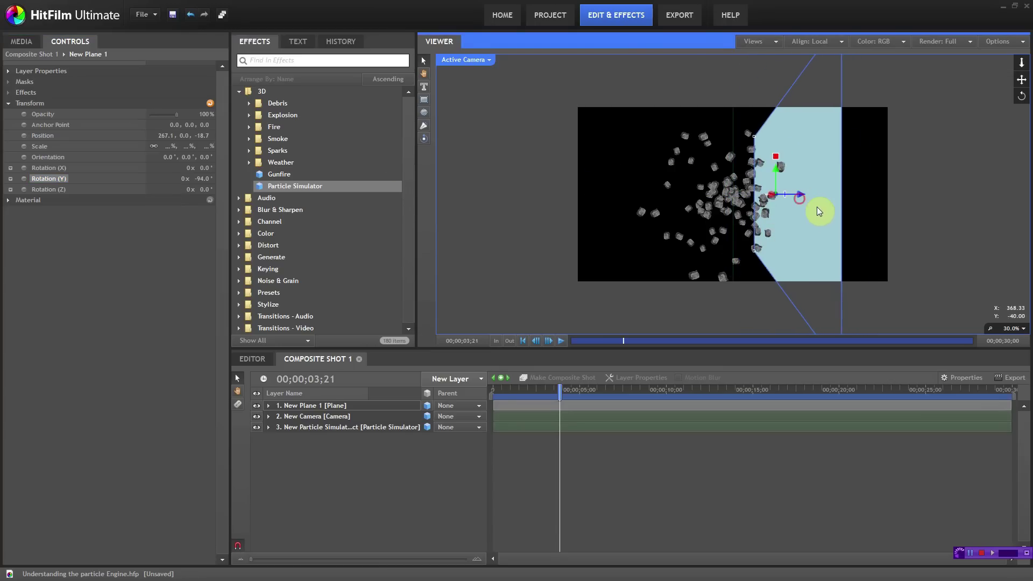
- Set the particle simulator's deflector shape to Layer and use New Plane 1 as its source layer
left_click(321, 427)
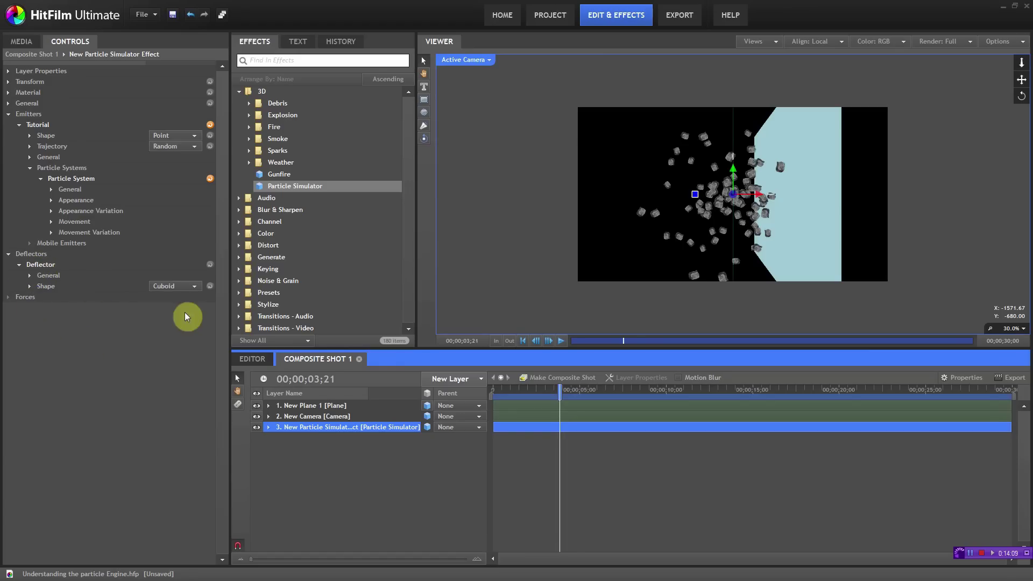
left_click(30, 286)
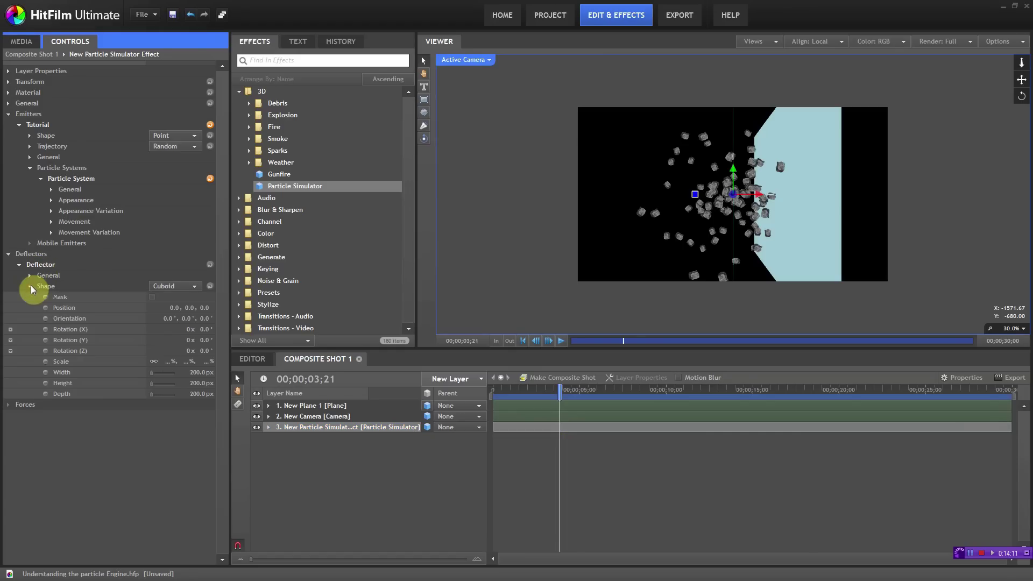
left_click(159, 287)
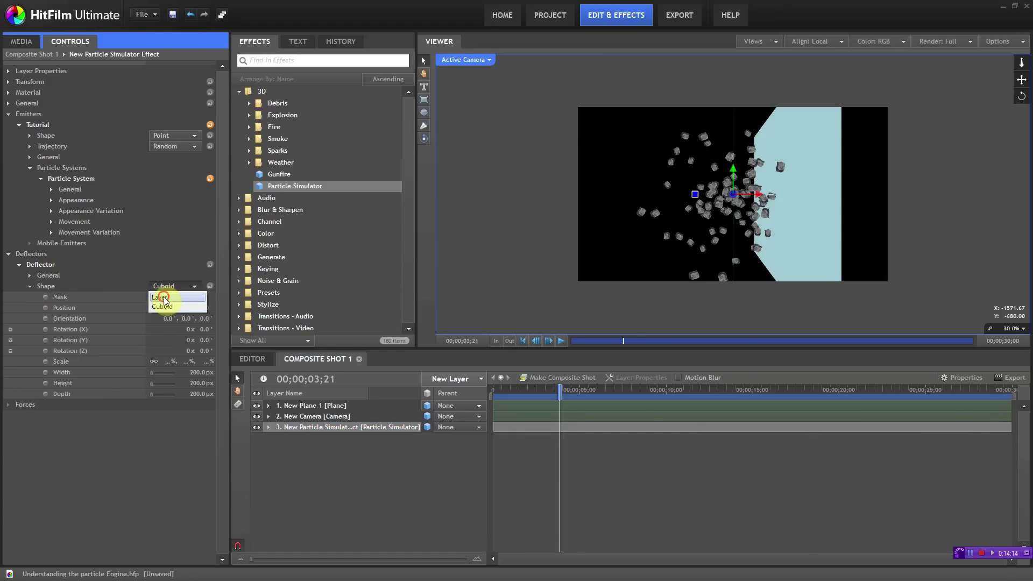
left_click(161, 298)
left_click(31, 286)
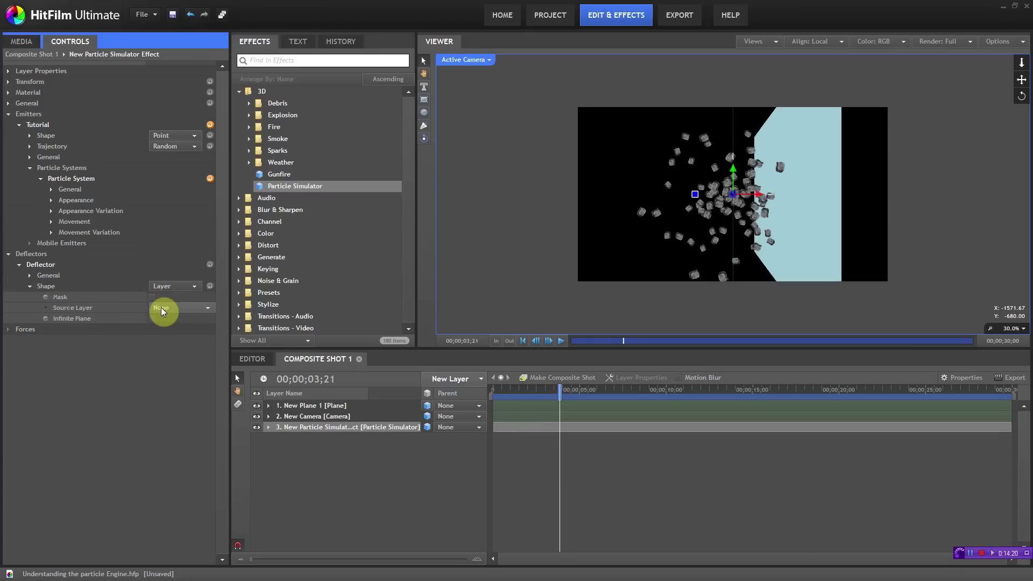
left_click(205, 310)
left_click(196, 325)
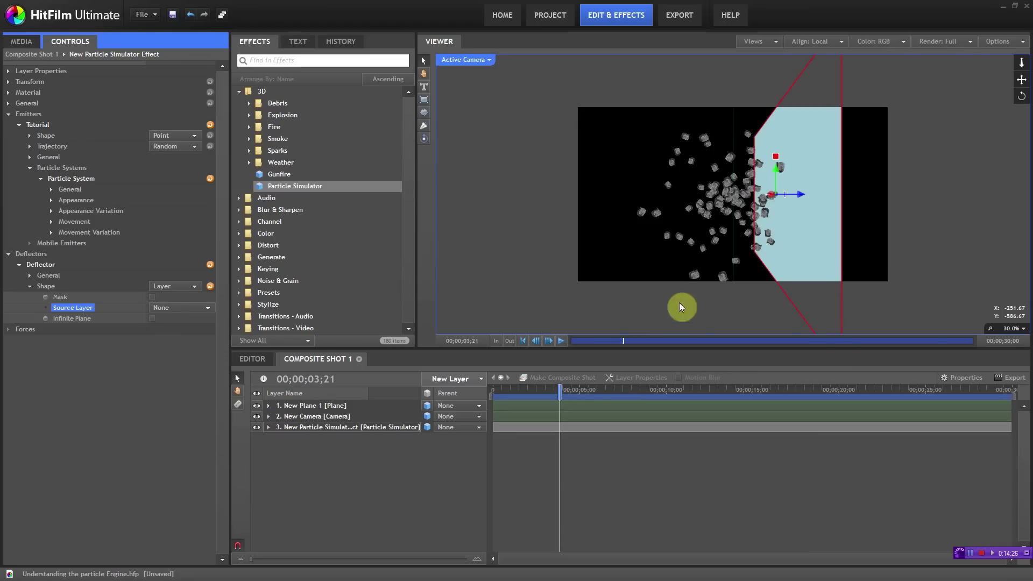
- Preview the deflection at 00;00;05;15, move the plane closer to the emitter, at about X 163, Z -11, and preview again at 00;00;06;01
mouse_move(558, 392)
left_mouse_down()
mouse_move(536, 392)
mouse_move(559, 396)
left_mouse_up()
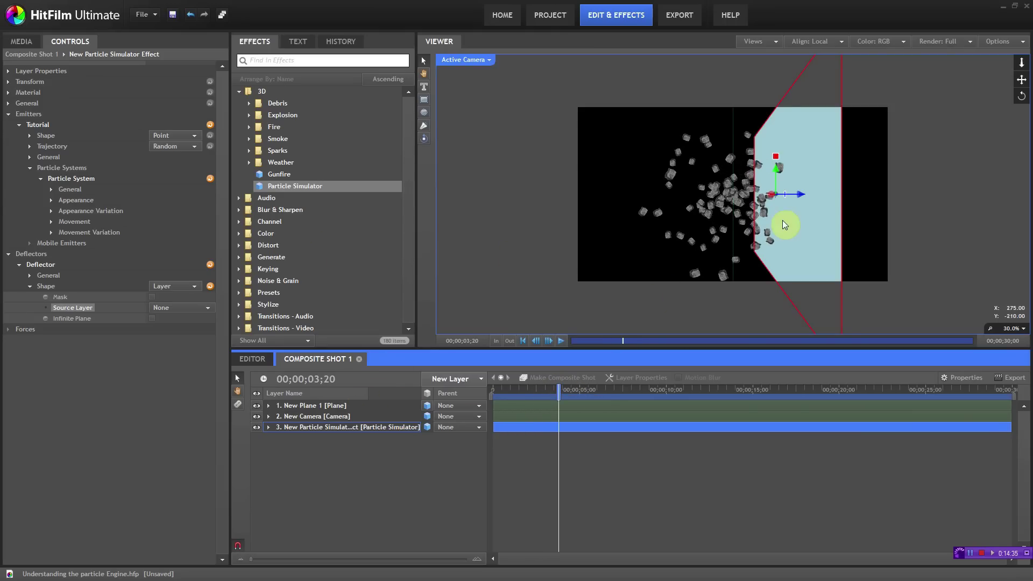
left_click_drag(563, 394, 592, 393)
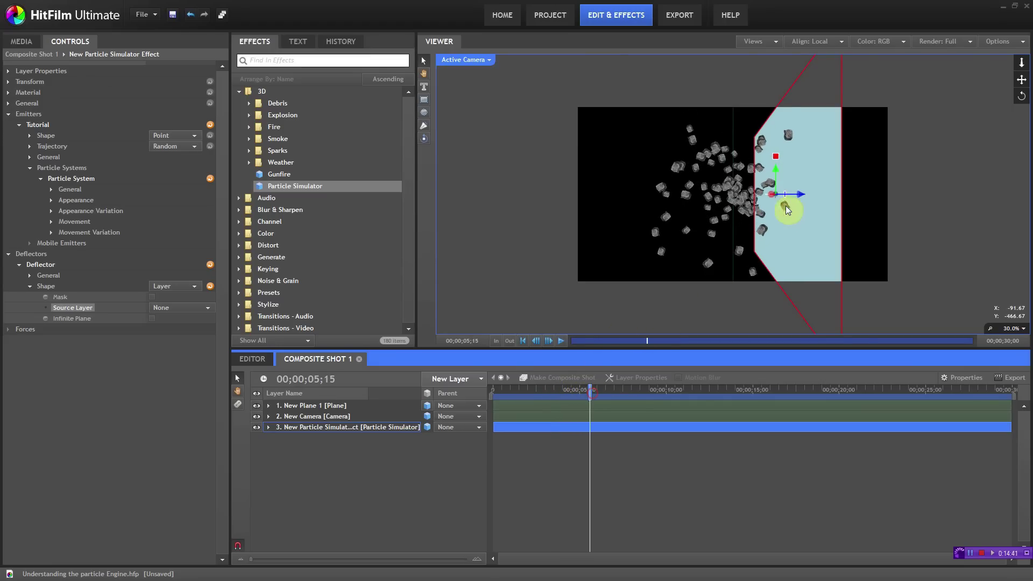
left_click_drag(801, 195, 784, 195)
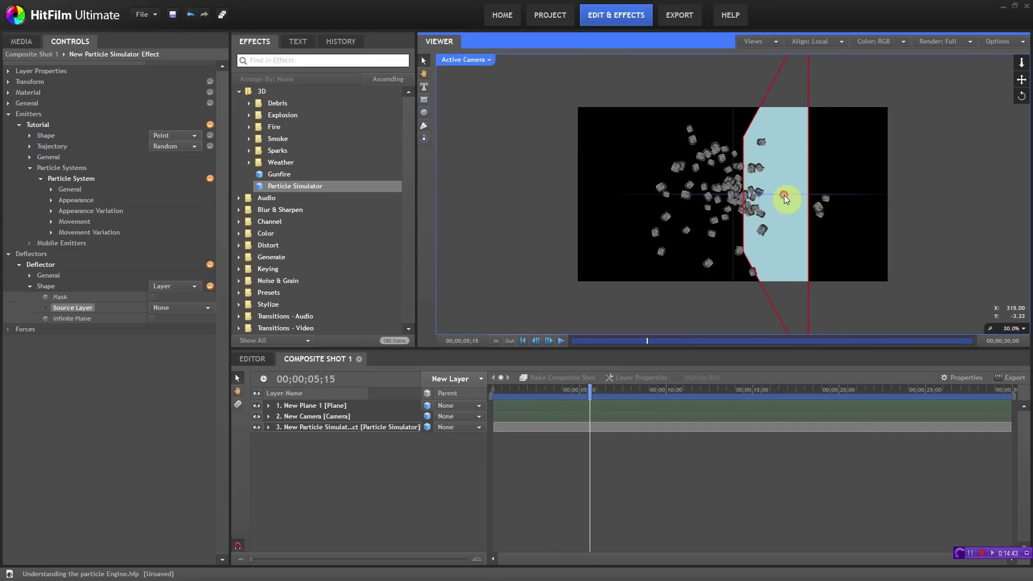
left_click_drag(586, 392, 602, 385)
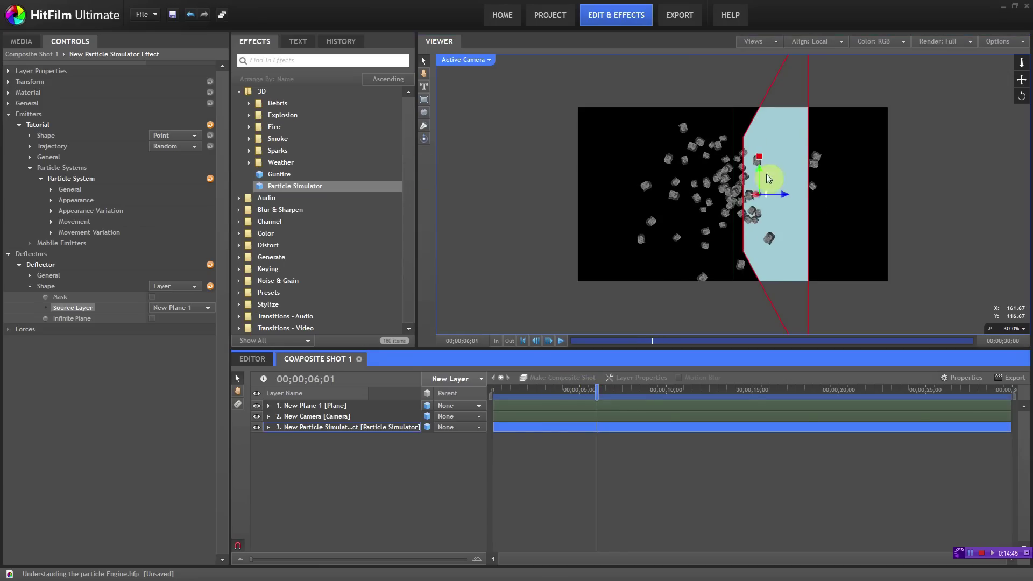
- Set the plane's Y rotation to 94° and move it away from the emitter, to about X 357, Z 2
left_click(322, 406)
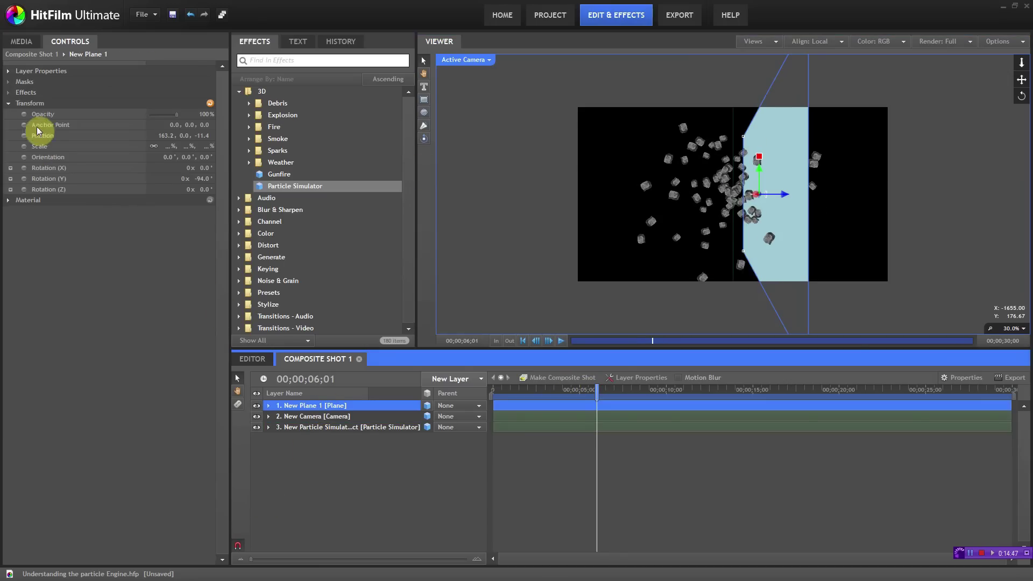
left_click(199, 178)
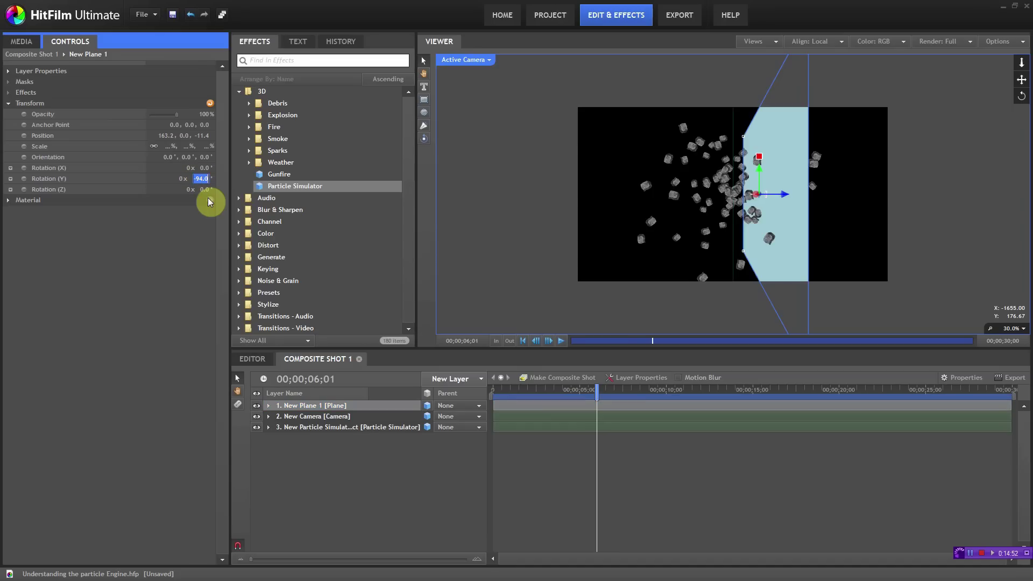
type("94")
key("Return")
left_click_drag(738, 192, 763, 197)
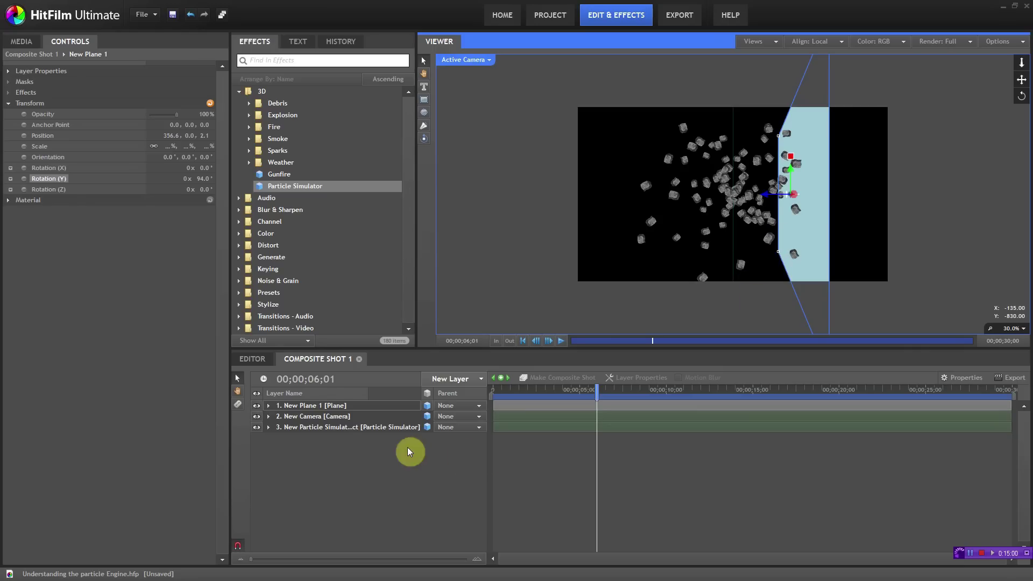
- Preview the particles at 00;00;11;18, move the plane closer to the emitter, at about X 147, Z -13, and preview at 00;00;08;05
left_click(401, 428)
left_click_drag(597, 401, 696, 409)
left_click(298, 405)
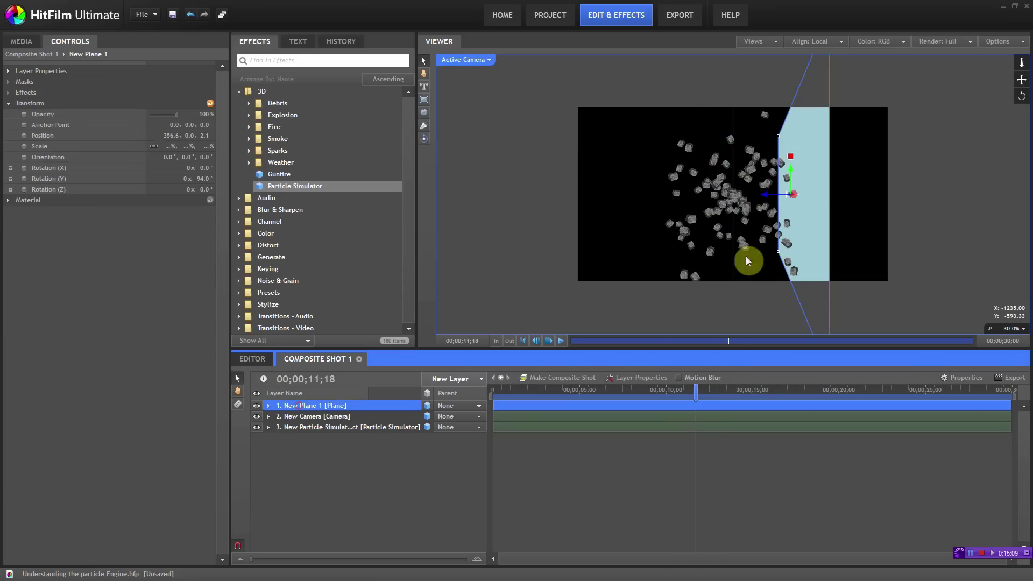
left_click_drag(776, 195, 731, 198)
left_click_drag(694, 387, 634, 398)
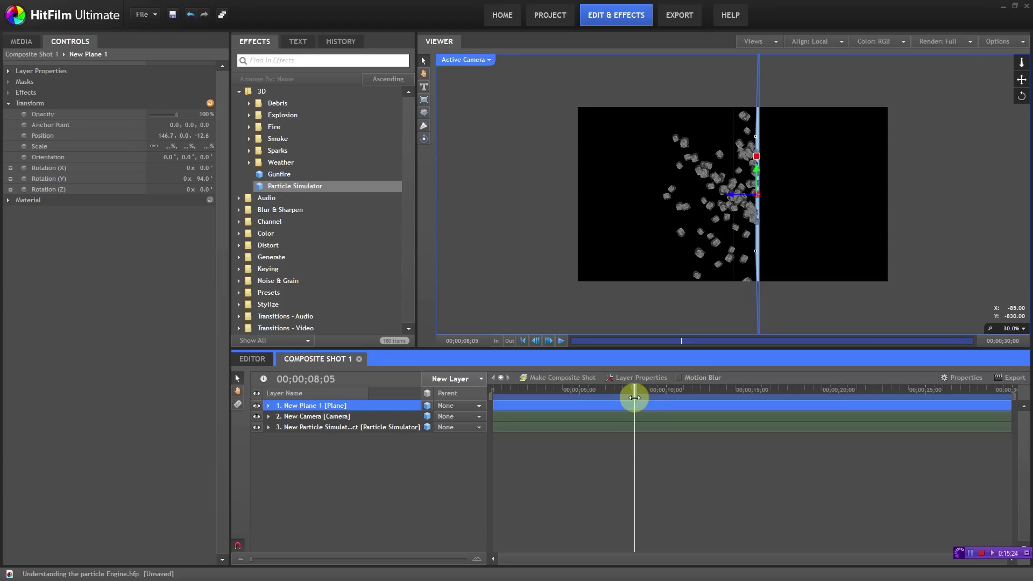
- Raise the particle system's movement Bounce to 96% and preview the particles at 00;00;06;19
left_click(291, 428)
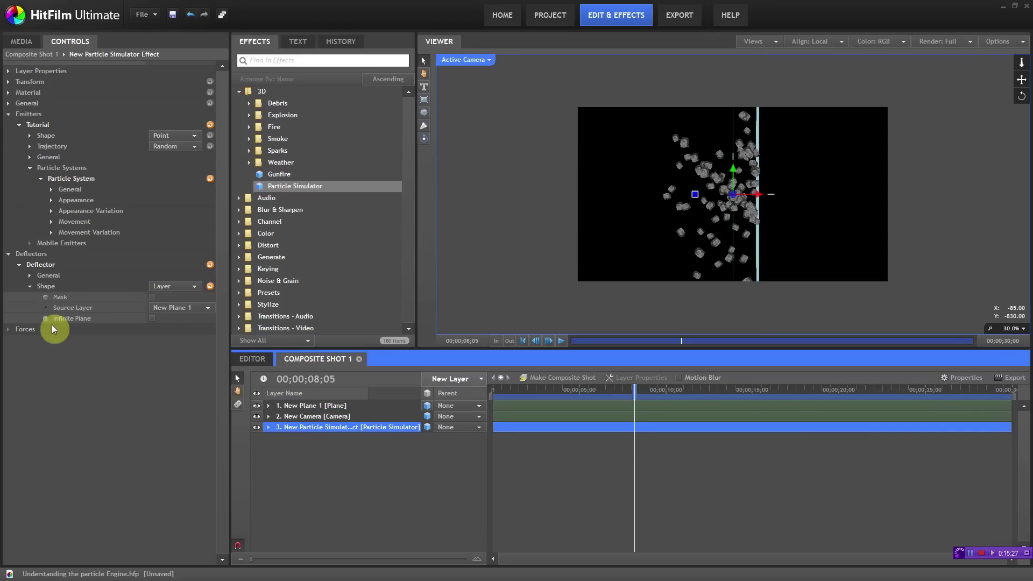
left_click(51, 222)
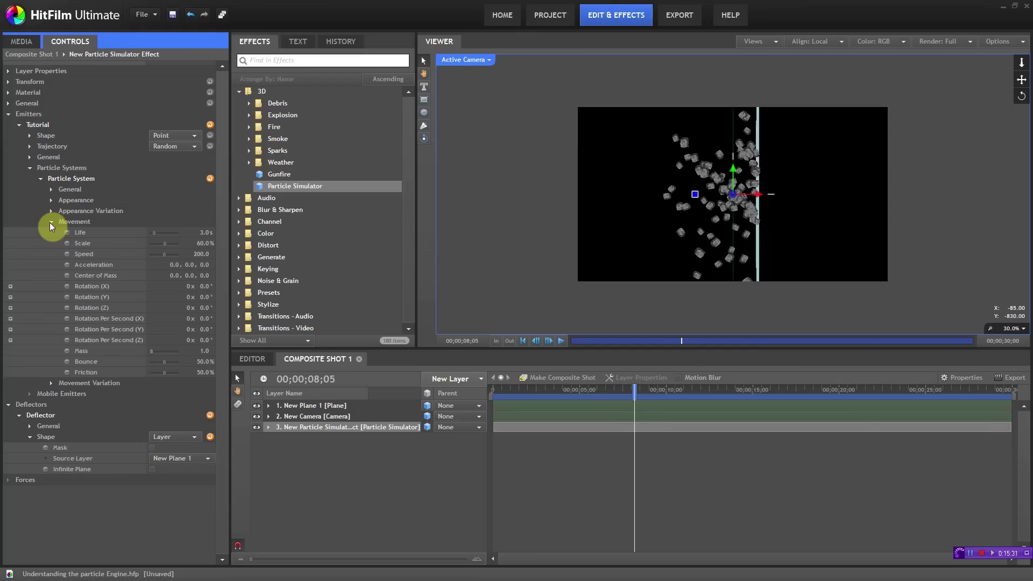
left_click_drag(166, 364, 175, 364)
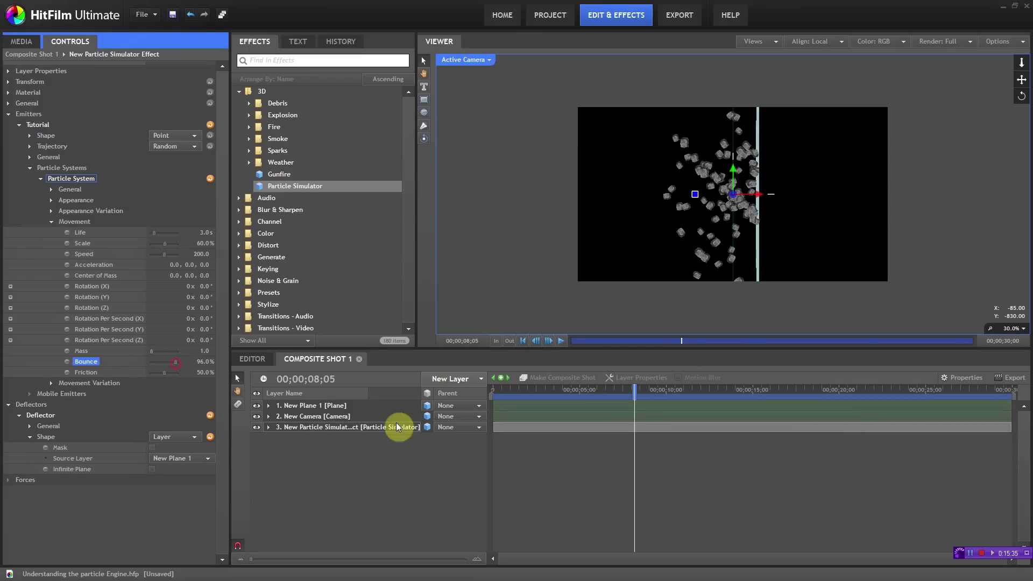
left_click_drag(637, 391, 610, 399)
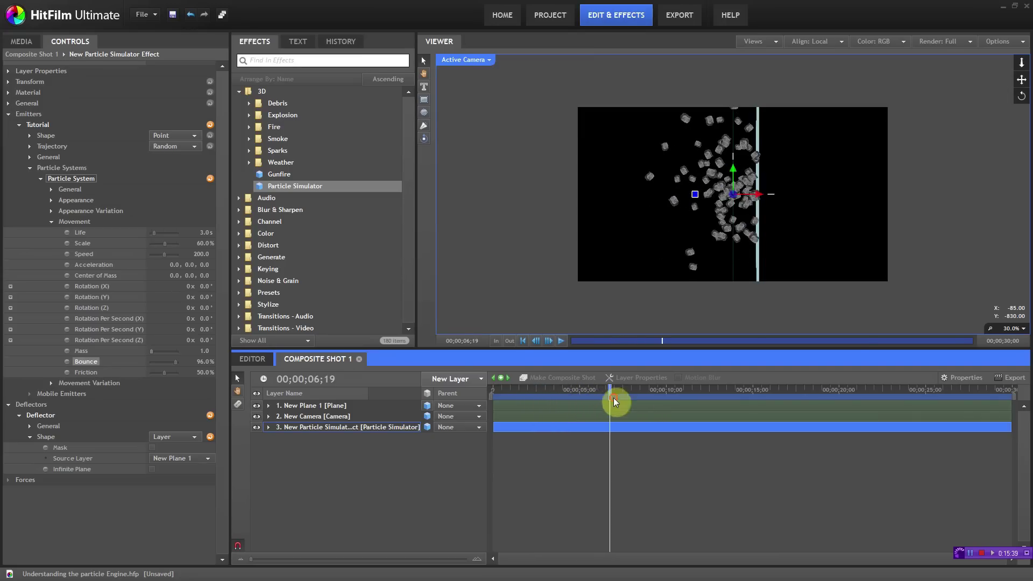
- Lower the particle system's Bounce to 2% and scrub the timeline back and forth to 00;00;06;19 to preview it
left_click_drag(175, 363, 152, 361)
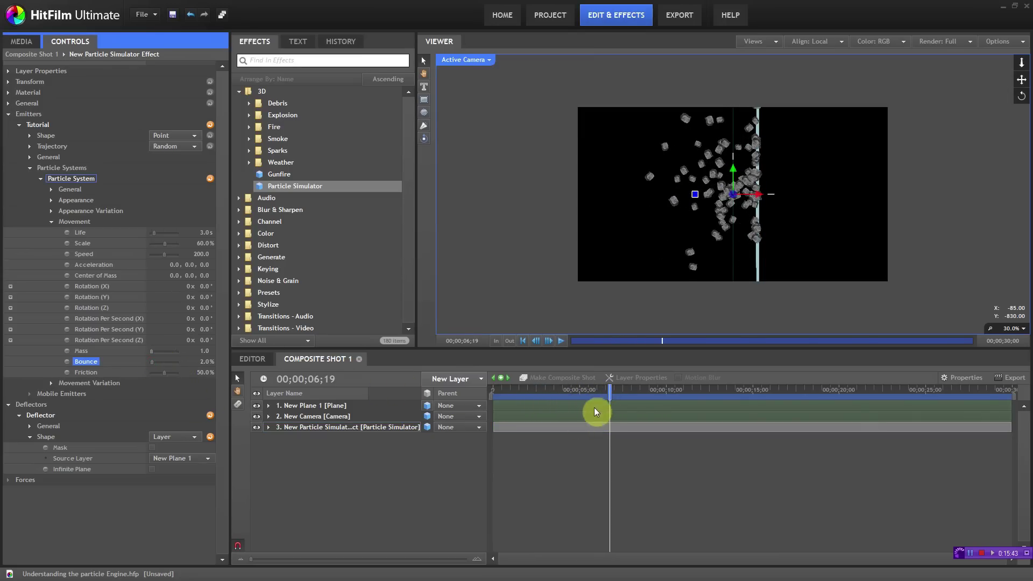
left_click(609, 394)
left_click_drag(609, 394, 575, 397)
left_click_drag(592, 389, 609, 389)
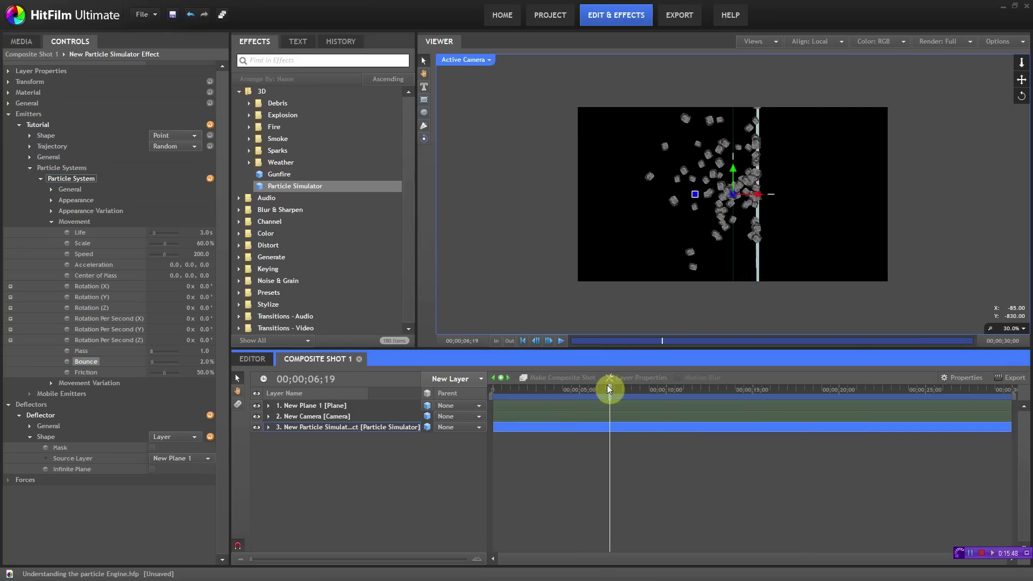